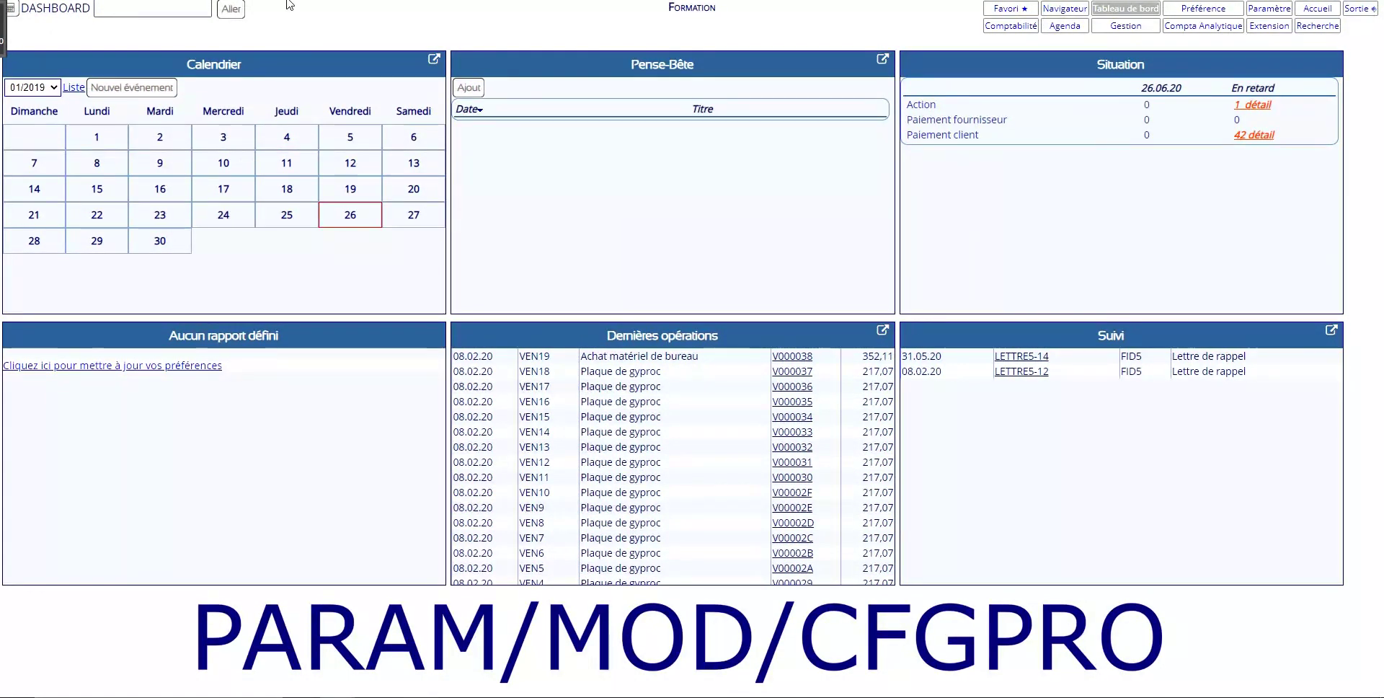
Go to the profile configuration page with the direct access code PARAM/MOD/CFGPRO.
click(180, 9)
text(PARAM/MOD/CFGPRO)
click(233, 18)
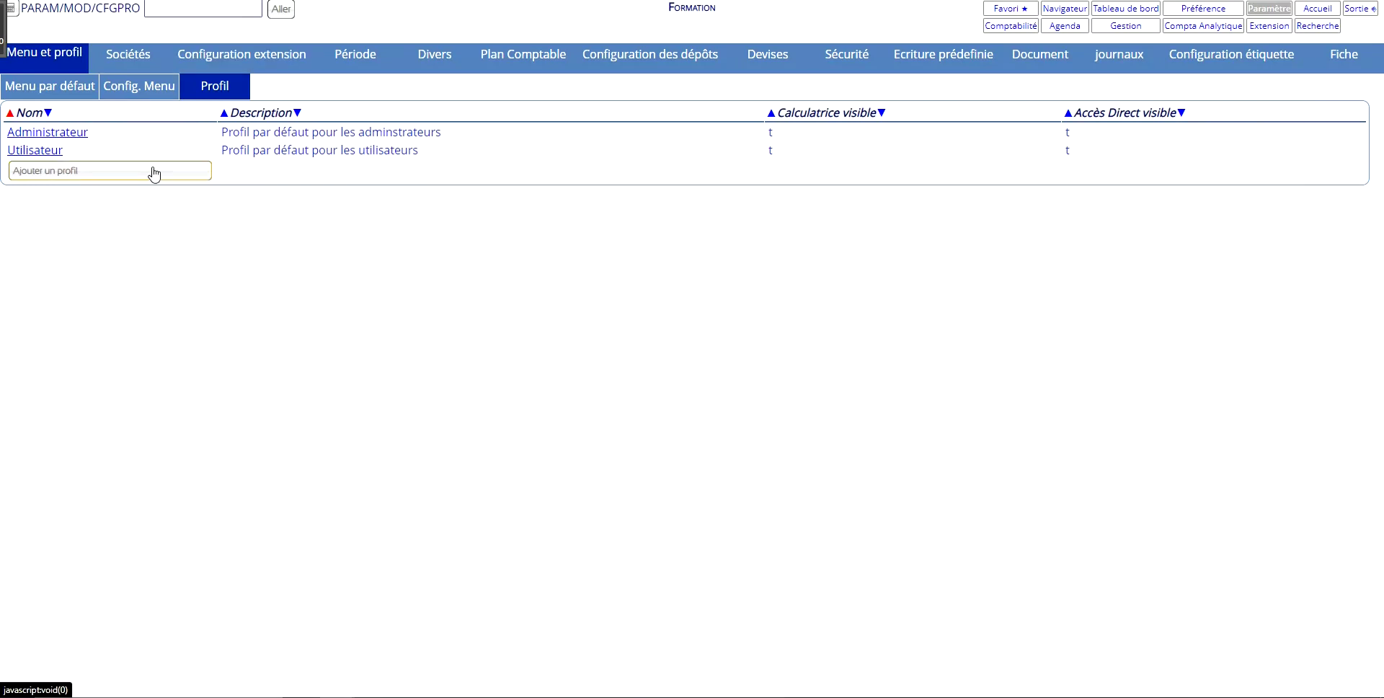
Add a profile named Copropriétaire with both Avec Calculatrice and Avec Accès Direct enabled, and confirm its creation.
click(155, 173)
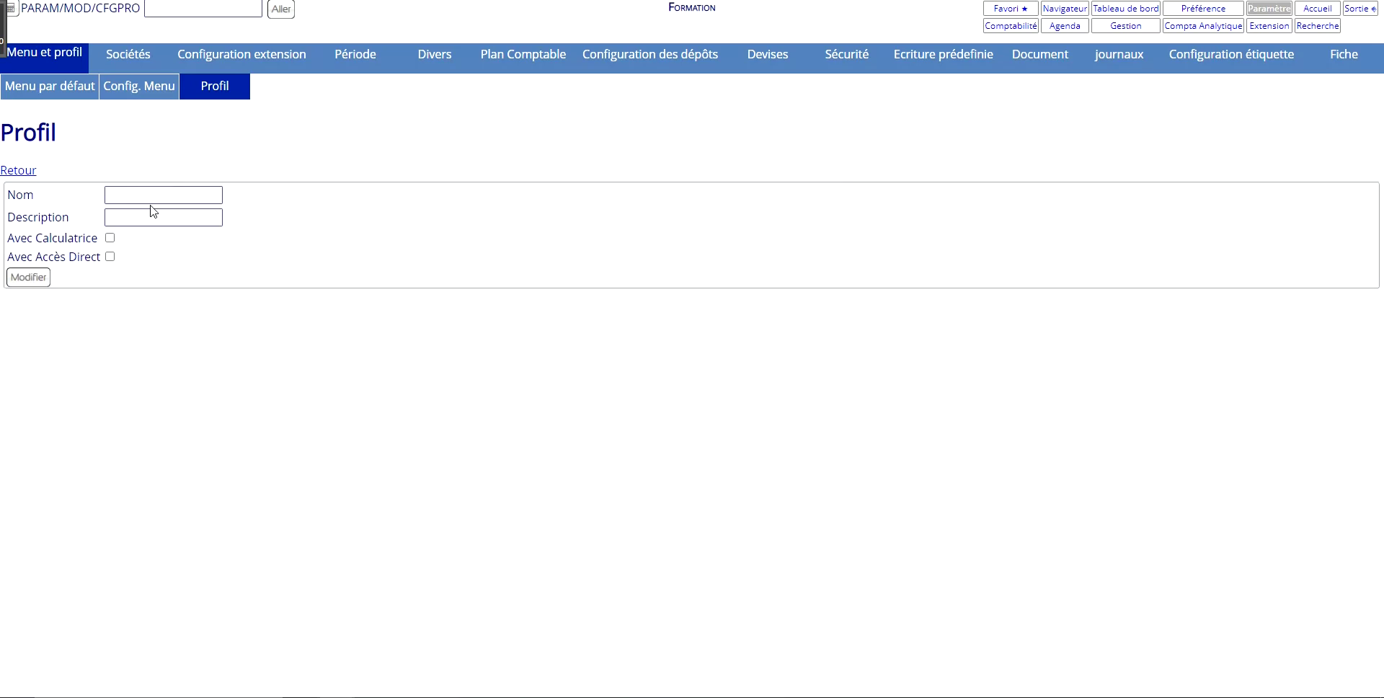
click(110, 257)
click(142, 192)
click(30, 277)
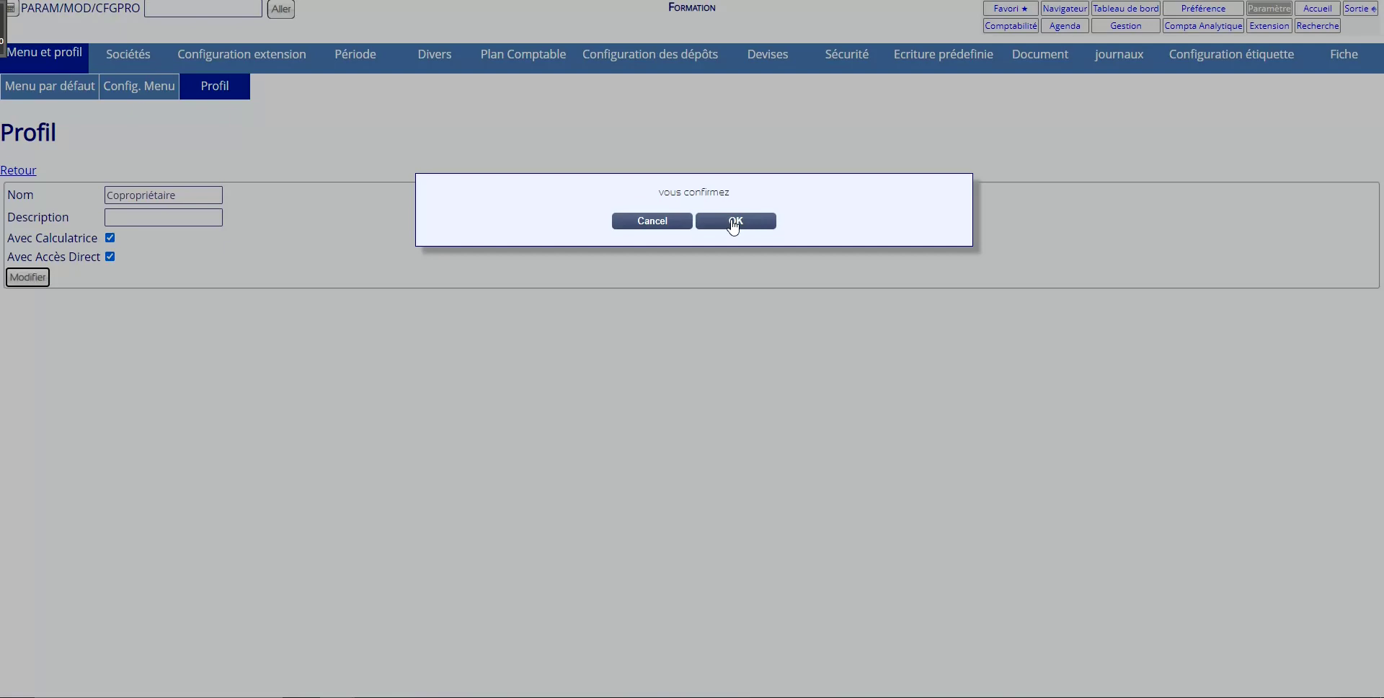
click(733, 224)
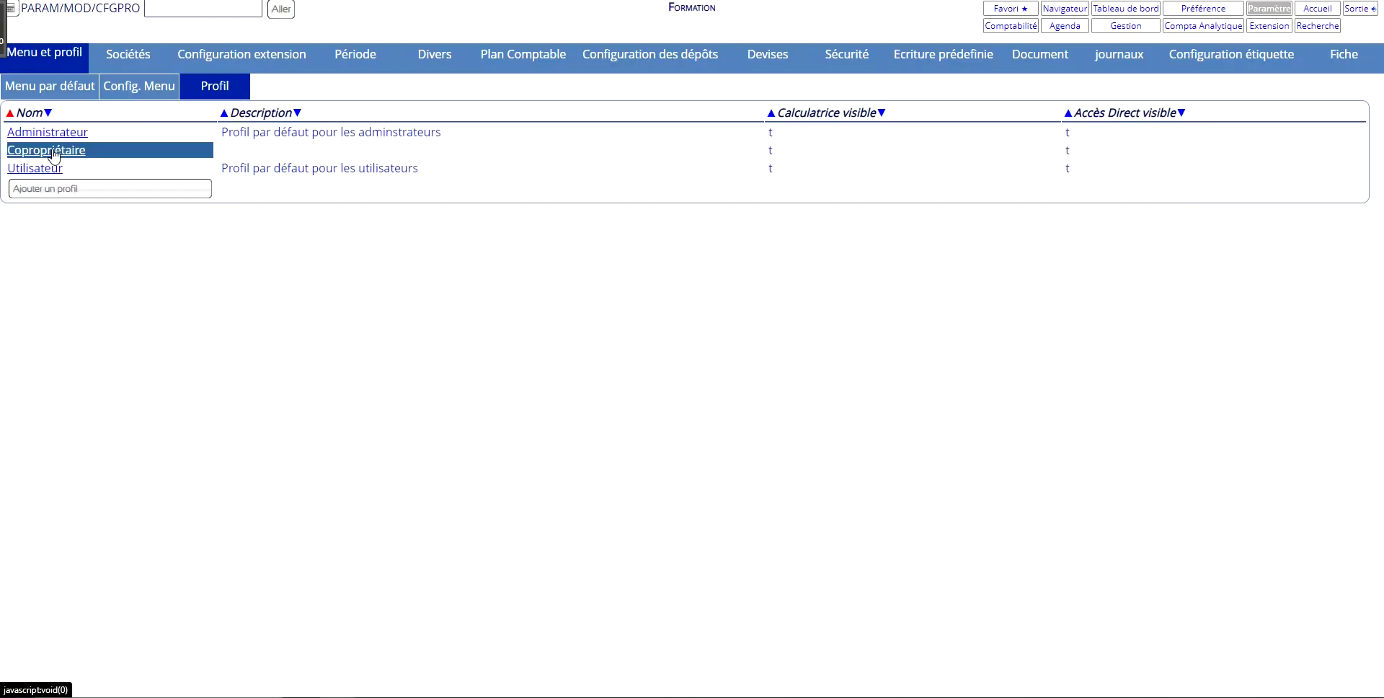
Open the menu details of the Copropriétaire profile and add the DASHBOARD menu.
click(54, 152)
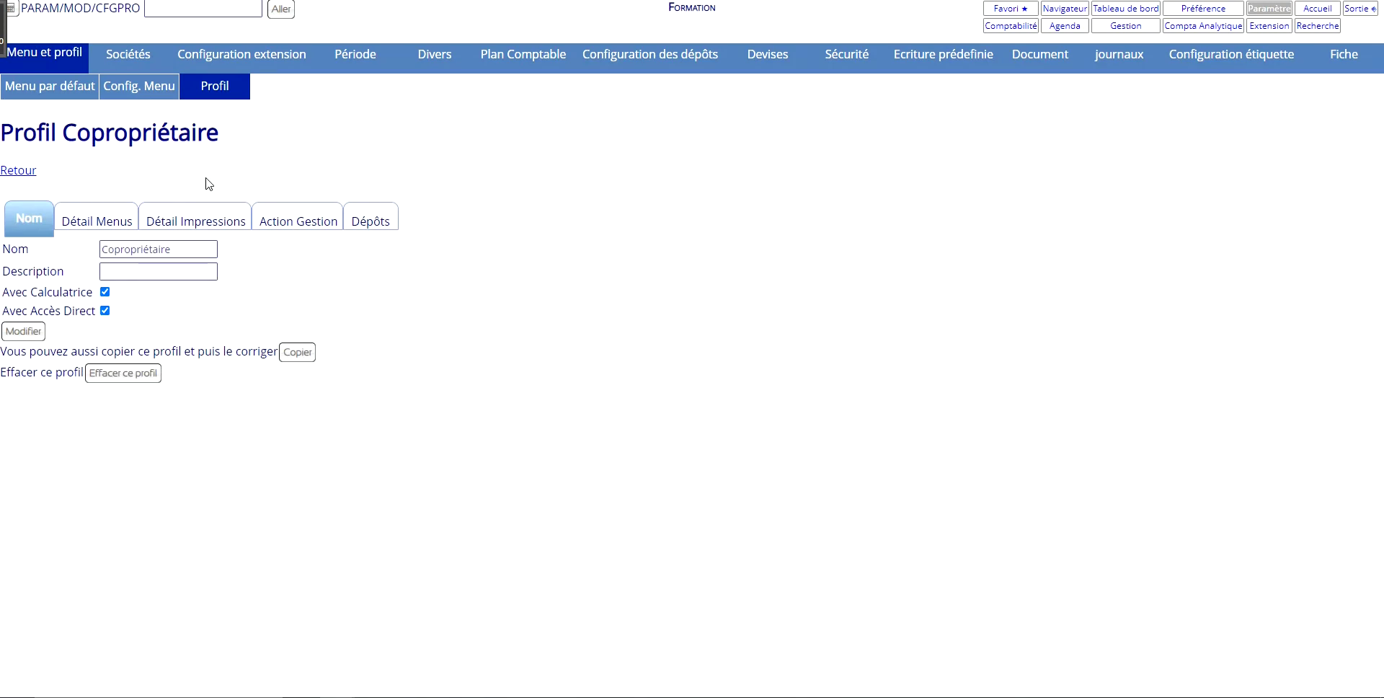
click(111, 220)
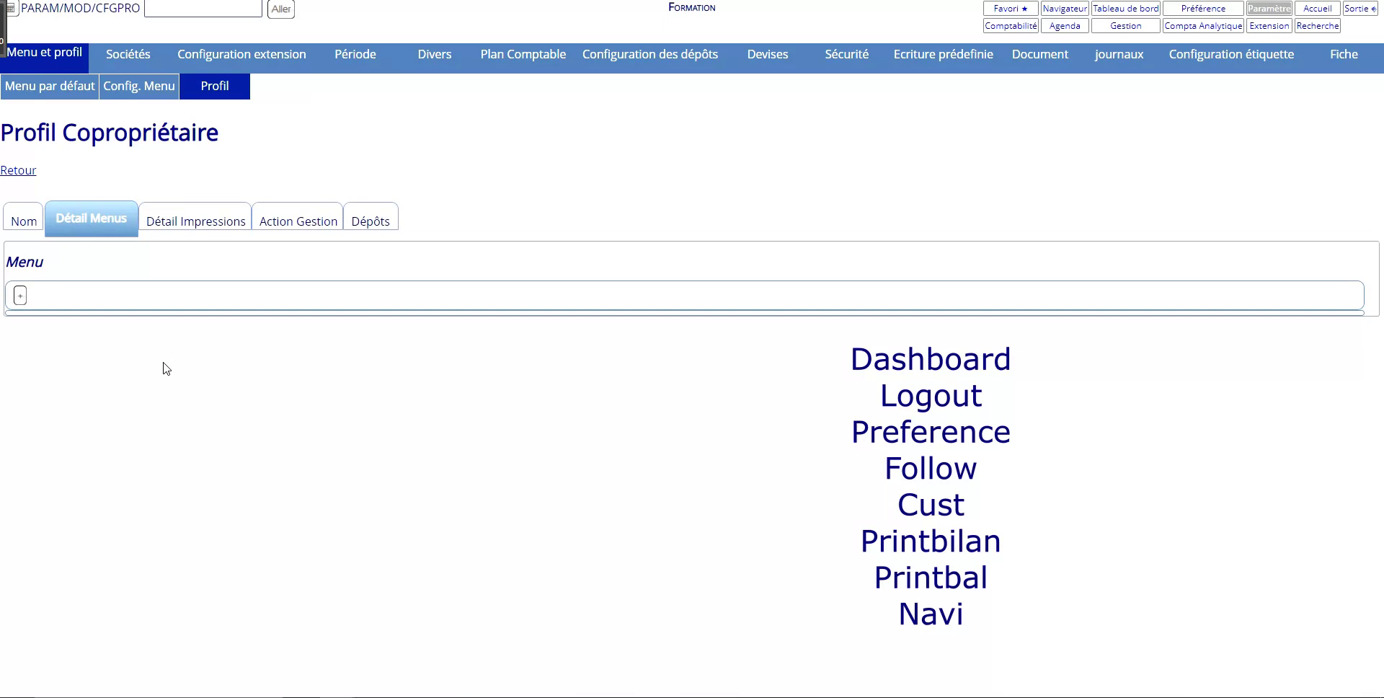
click(20, 295)
key(ctrl+f)
text(das)
click(324, 230)
click(201, 399)
Add the LOGOUT menu to the Copropriétaire profile.
click(1216, 354)
key(ctrl+f)
text(logo)
click(324, 231)
click(201, 400)
click(734, 222)
Add the PREFERENCE menu to the Copropriétaire profile.
key(ctrl+f)
click(1271, 354)
text(ference)
click(1133, 13)
click(324, 232)
click(202, 401)
click(738, 222)
Add the FOLLOW Liste Suivi menu to the Copropriétaire profile.
click(1304, 354)
key(ctrl+f)
text(follow)
click(324, 231)
click(201, 400)
click(738, 221)
Add the CUST Client menu to the Copropriétaire profile.
click(1326, 353)
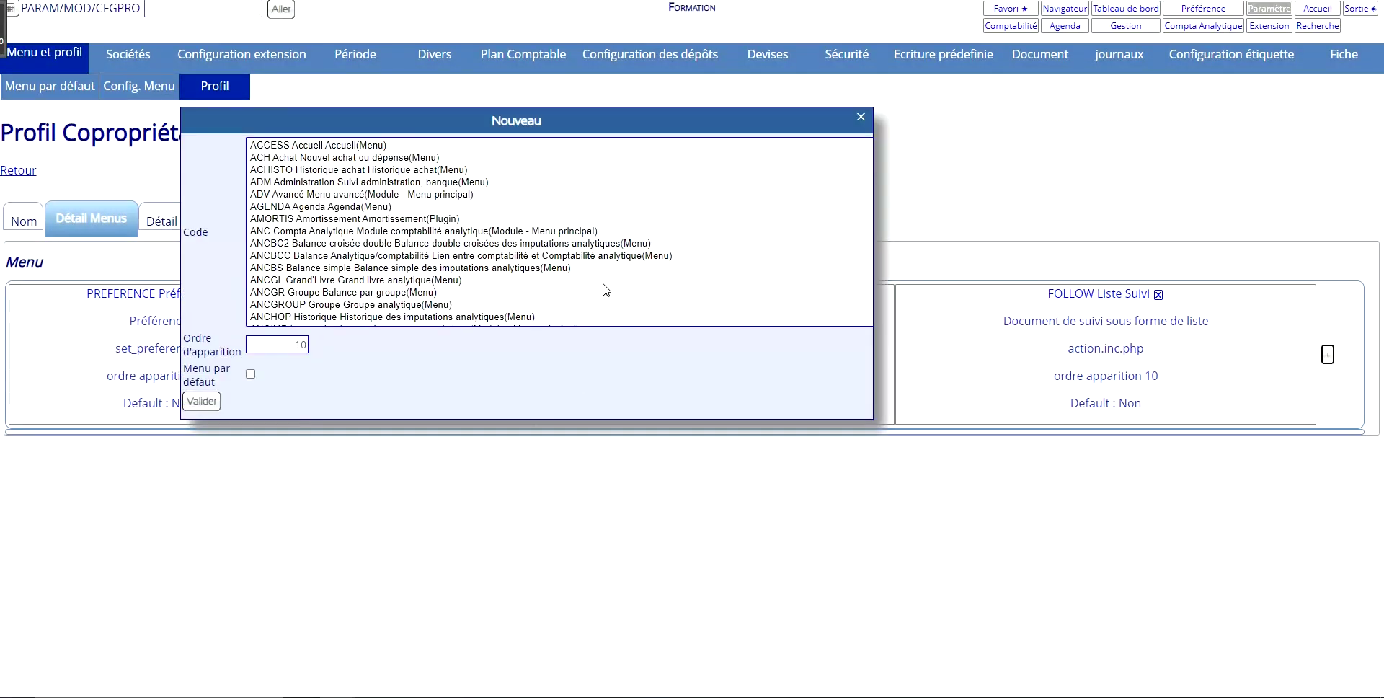
key(ctrl+f)
text(cust)
click(310, 232)
click(201, 401)
Add the PRINTBILAN and PRINTBAL print menus to the Copropriétaire profile.
click(1331, 354)
key(ctrl+f)
text(pr)
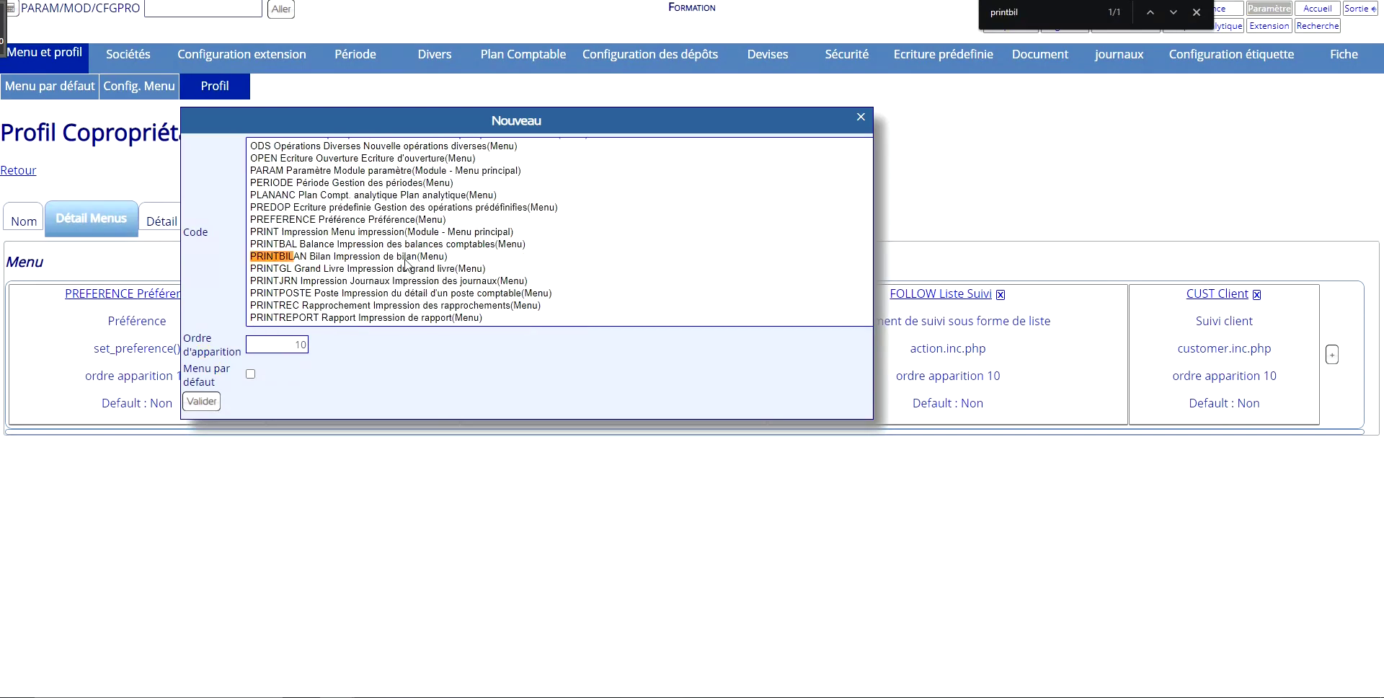
text(intbal)
click(324, 231)
click(204, 402)
click(738, 222)
Add the NAVI Navigateur menu to the Copropriétaire profile.
key(ctrl+f)
text(navi)
click(1342, 354)
click(202, 402)
click(765, 223)
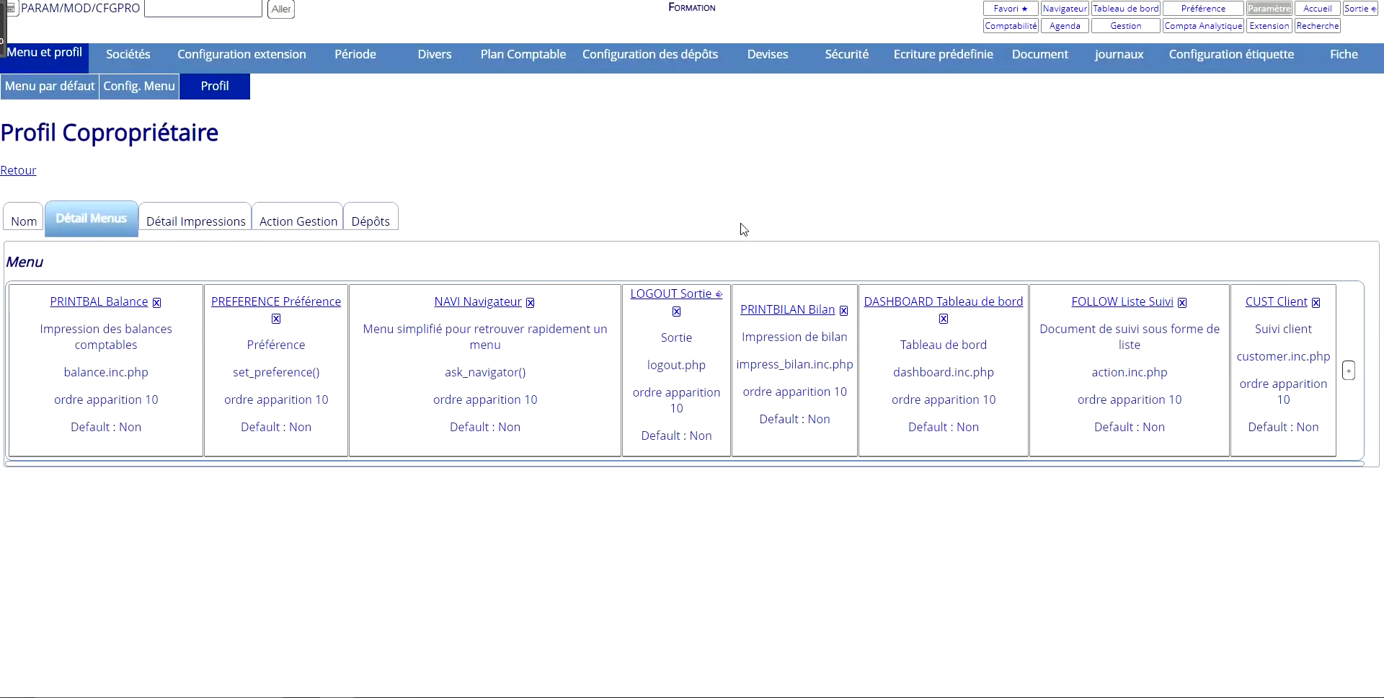
Add the ANC Compta Analytique module to the Copropriétaire profile and confirm.
key(ctrl+f)
click(1348, 371)
text(compt)
click(325, 231)
click(201, 401)
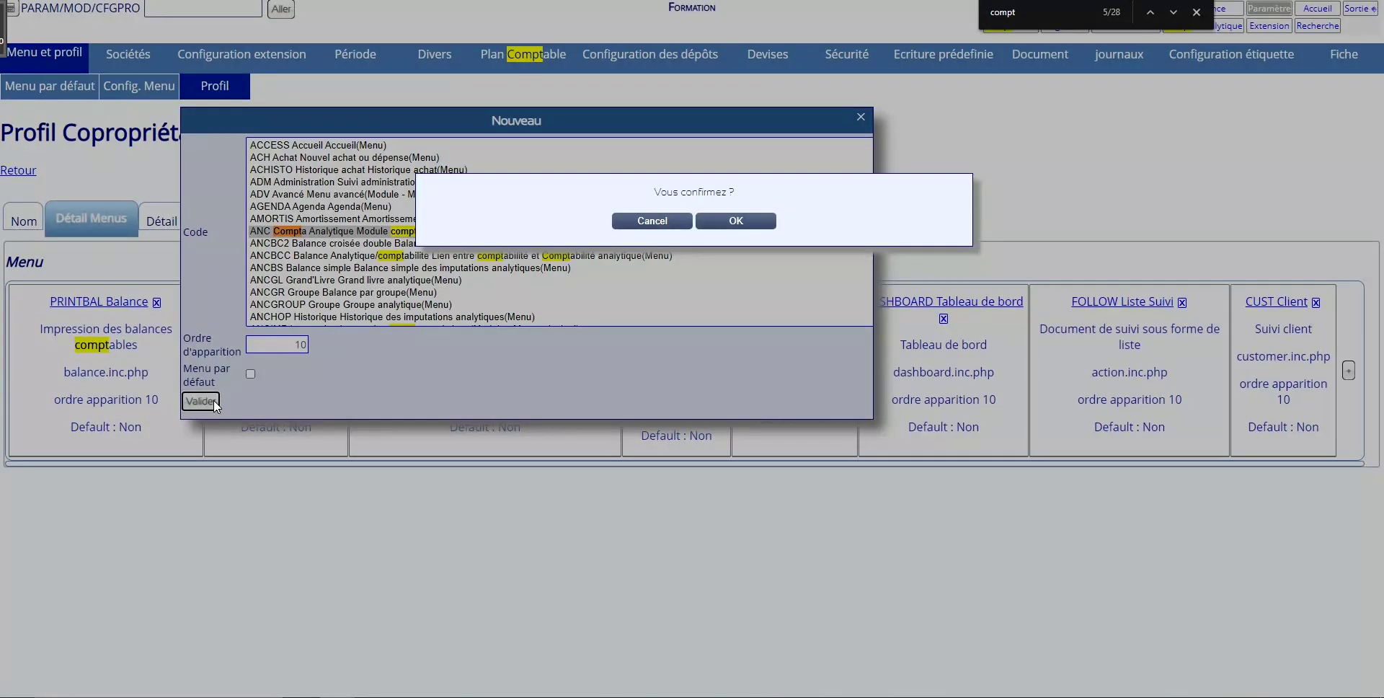
click(731, 220)
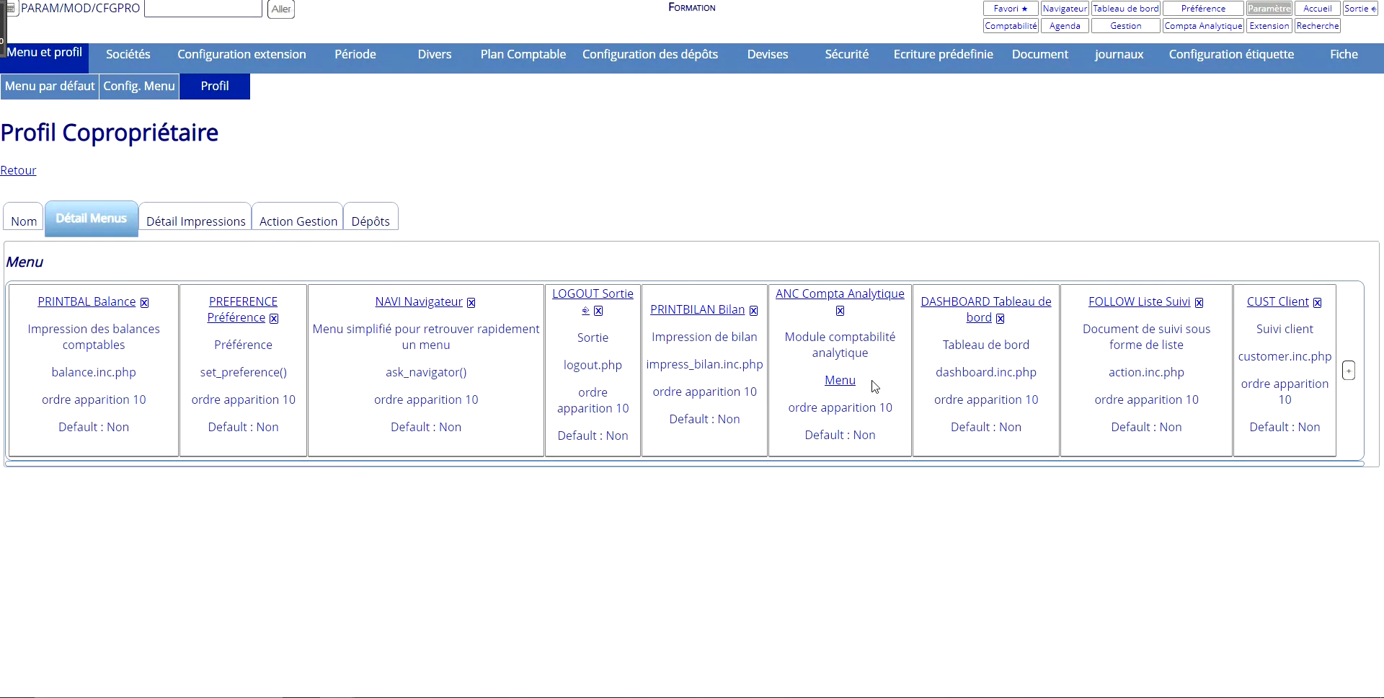
Show the submenu level of the ANC Compta Analytique module and browse the submenus that can be added.
click(849, 386)
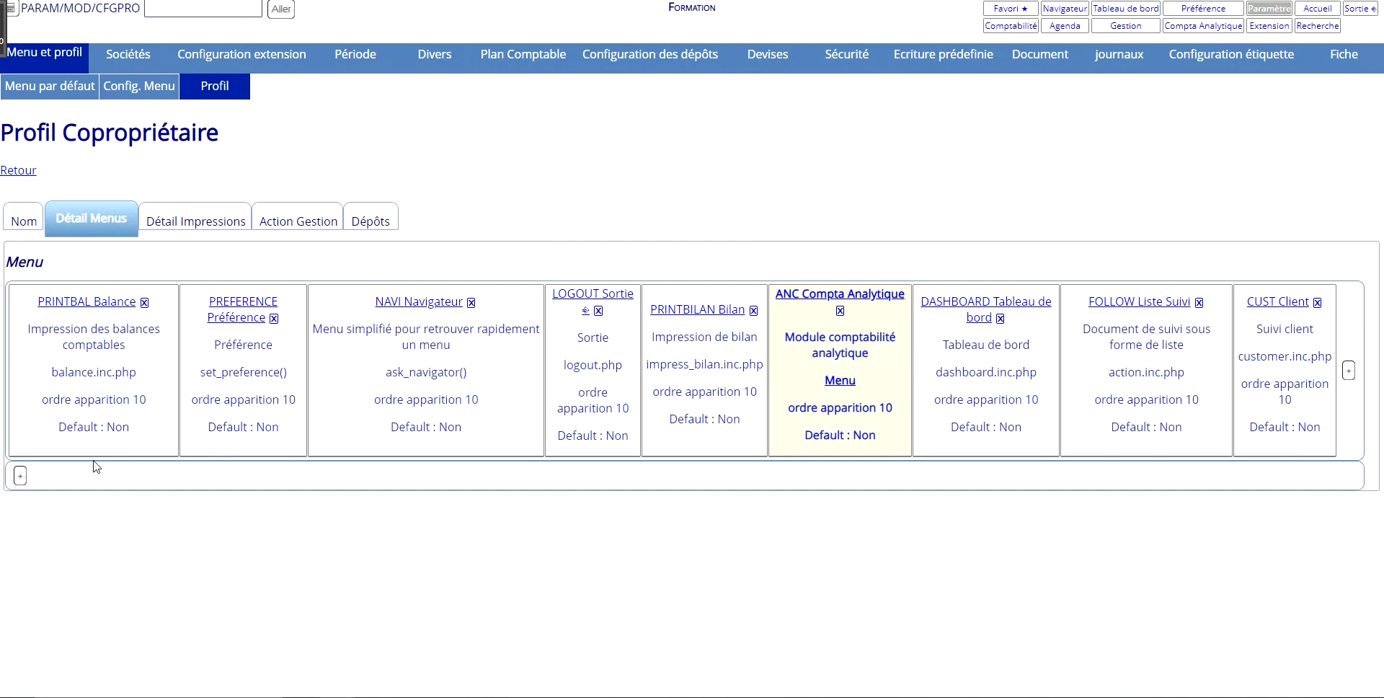
click(20, 475)
scroll(283, 229, down, 5)
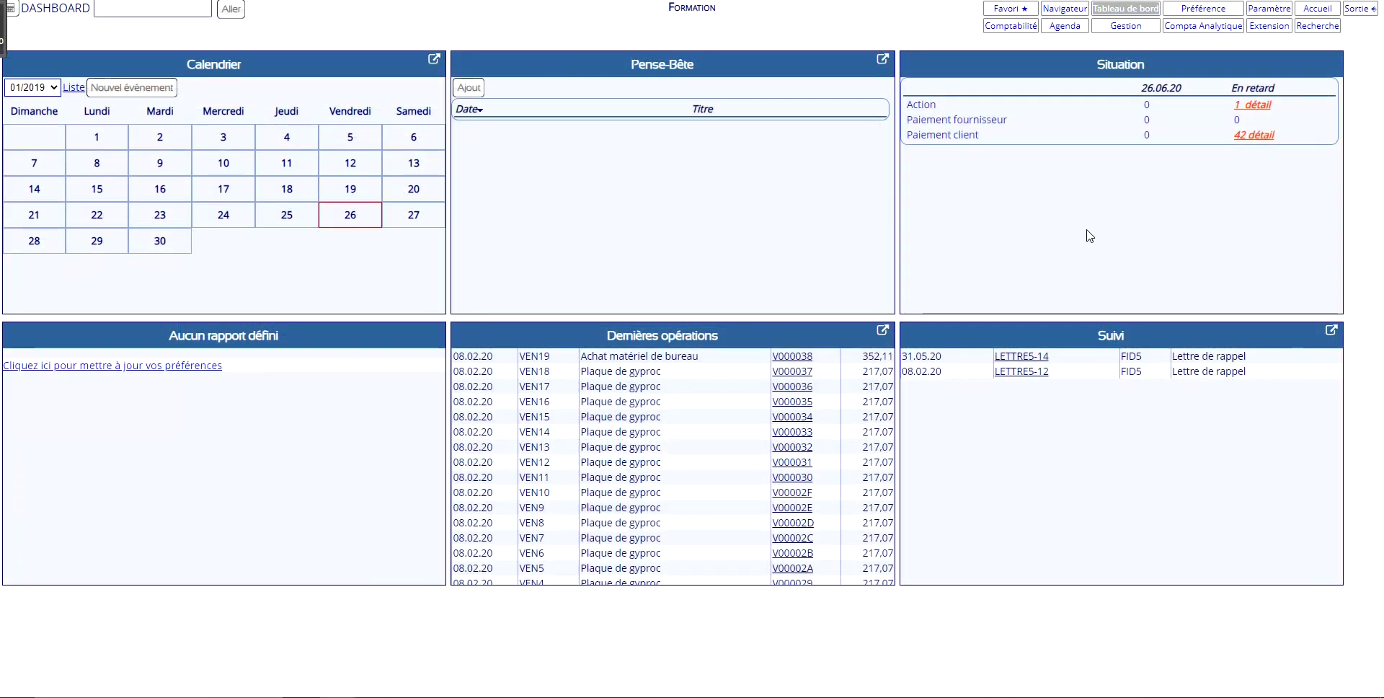
Return to the home page and open the user management in the administration area.
click(1318, 8)
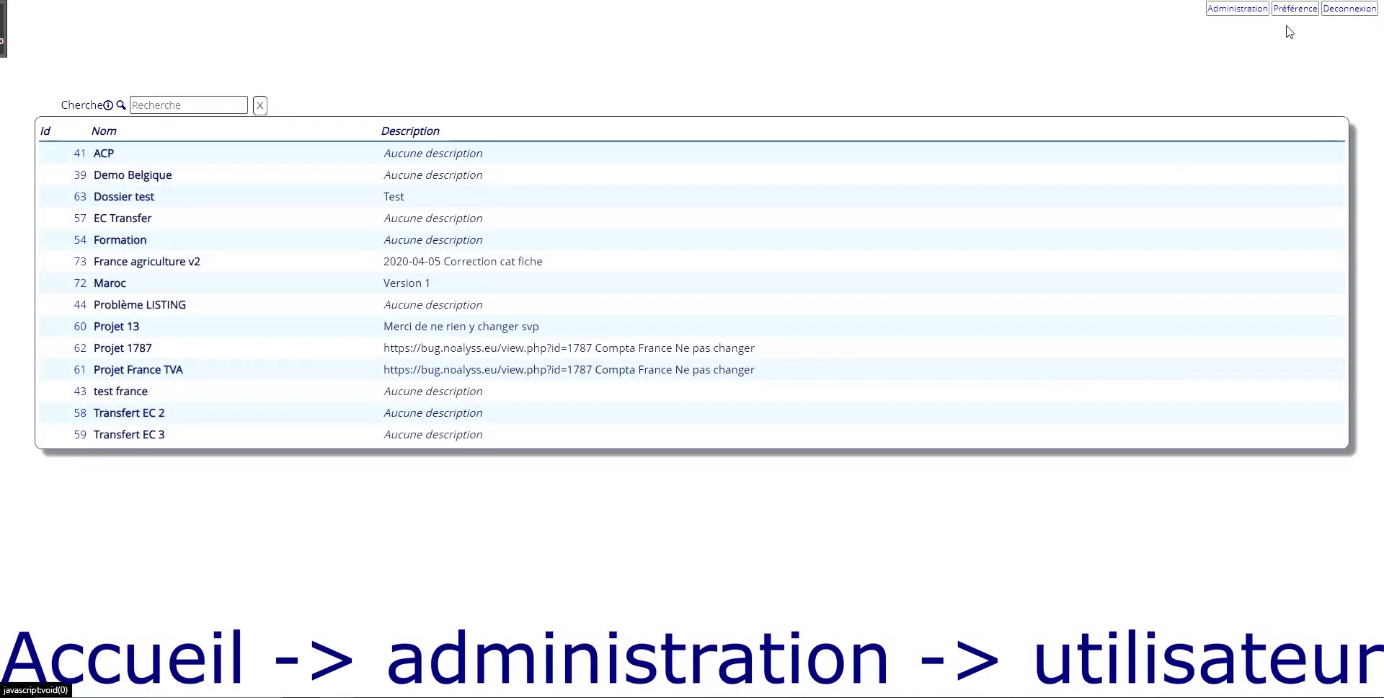
click(1237, 9)
click(72, 38)
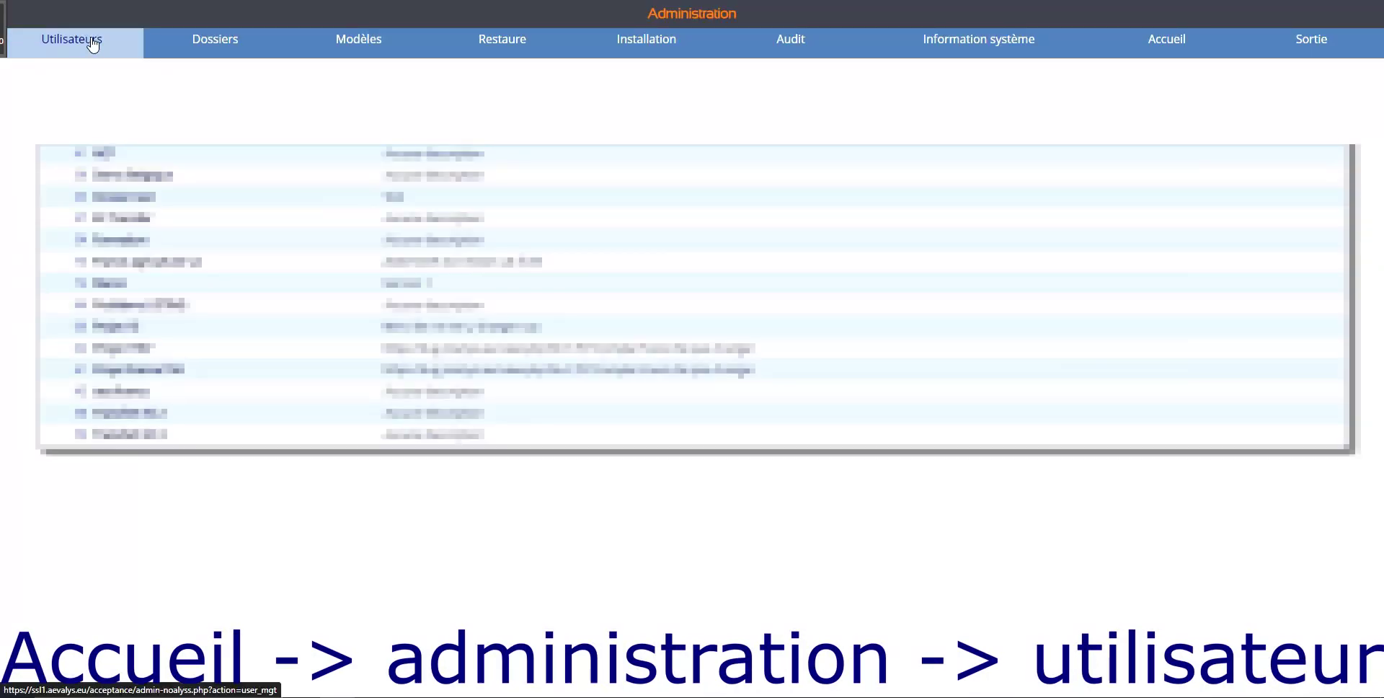
Create a user with the login tuto, filling in the first name, last name, account password and e-mail.
click(43, 80)
click(288, 99)
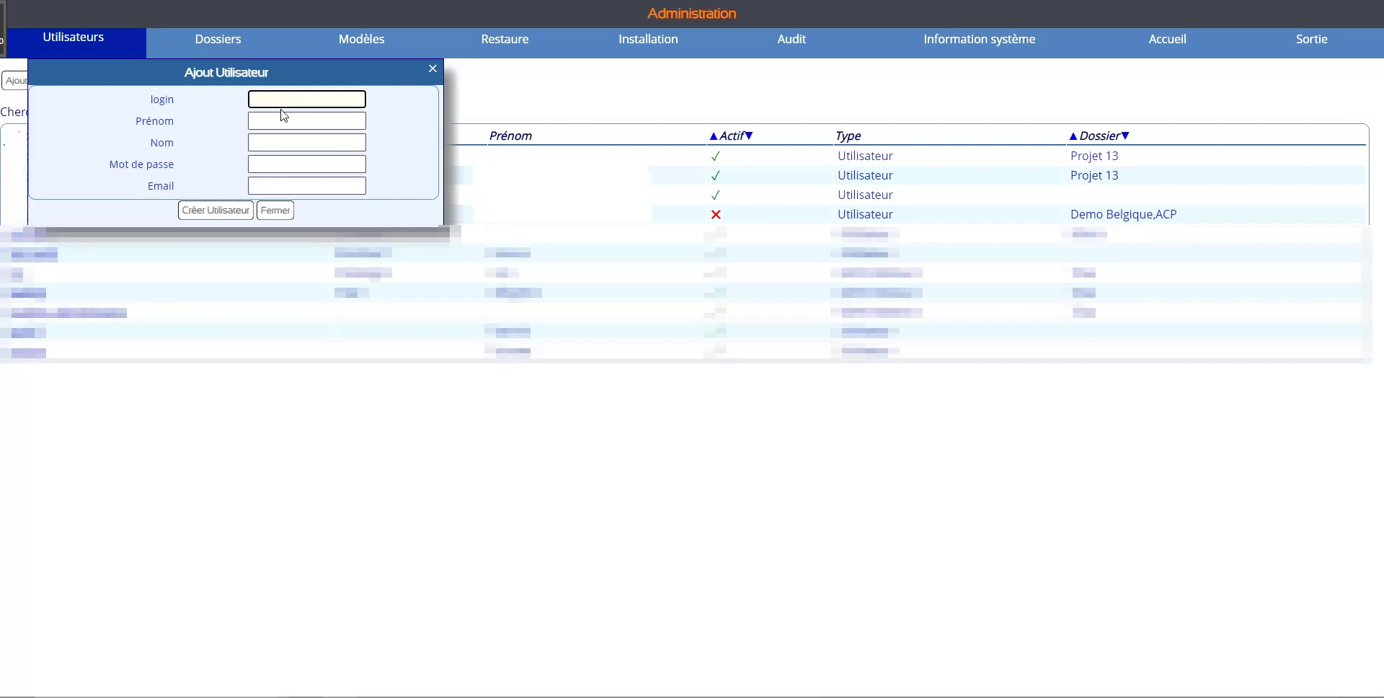
key(Tab)
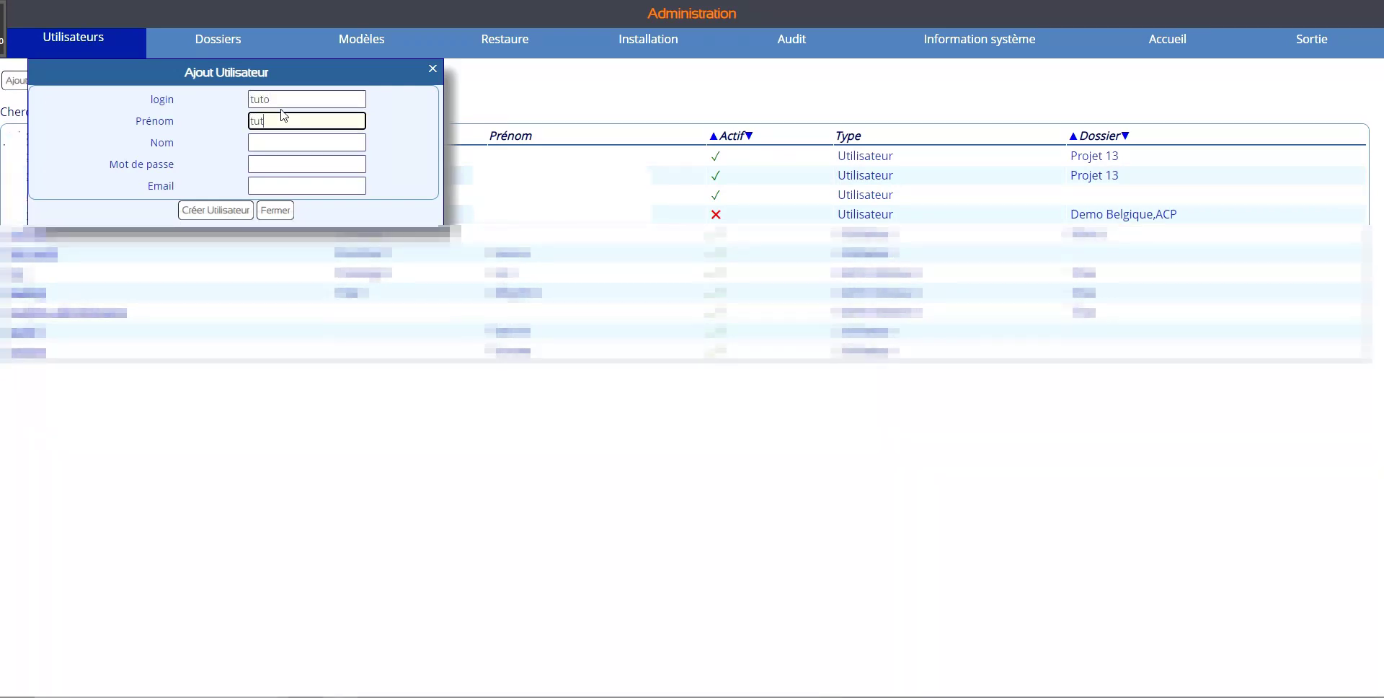
key(Tab)
text(tut)
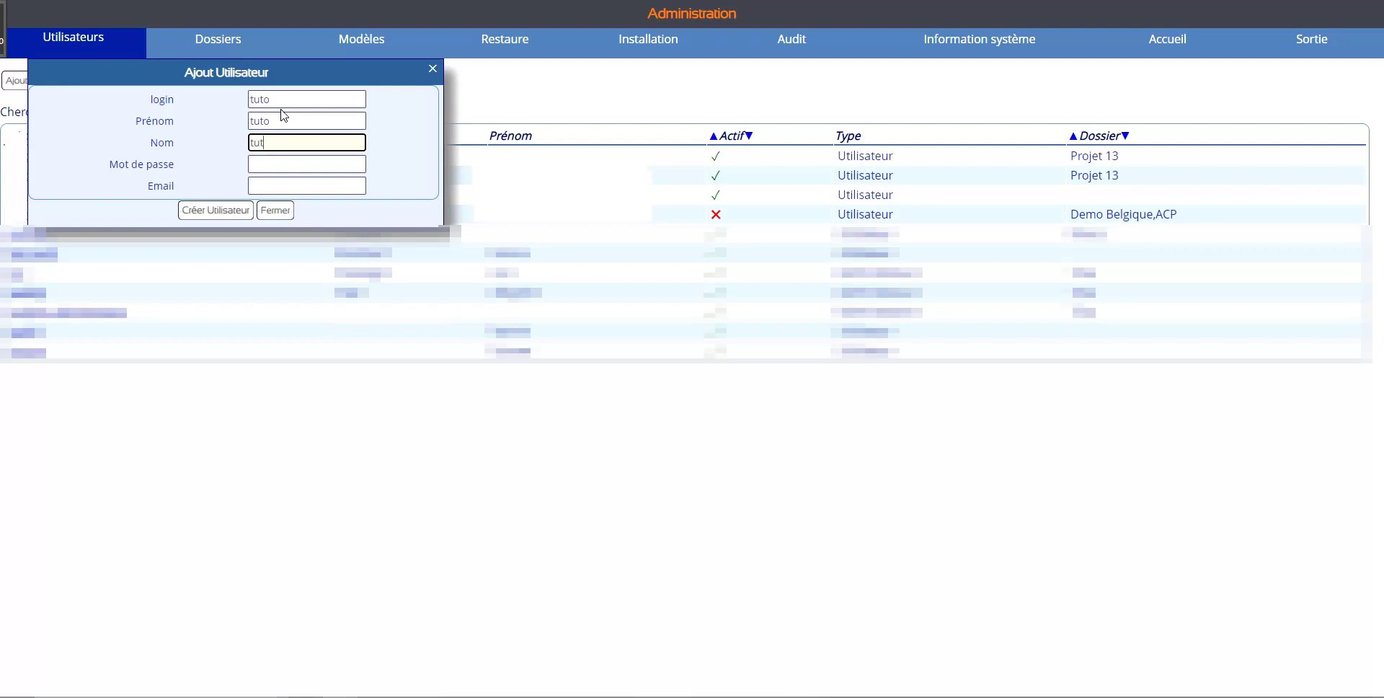
text(o)
key(Tab)
text(t)
key(Tab)
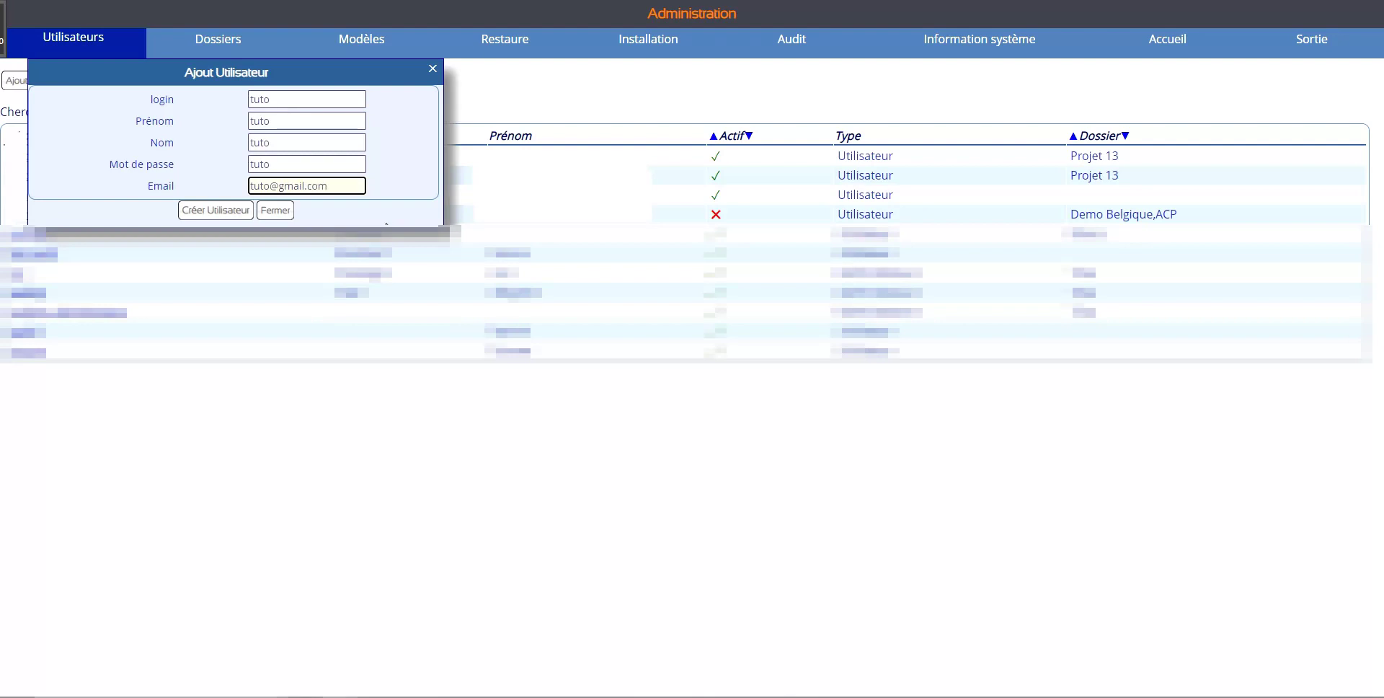
click(209, 210)
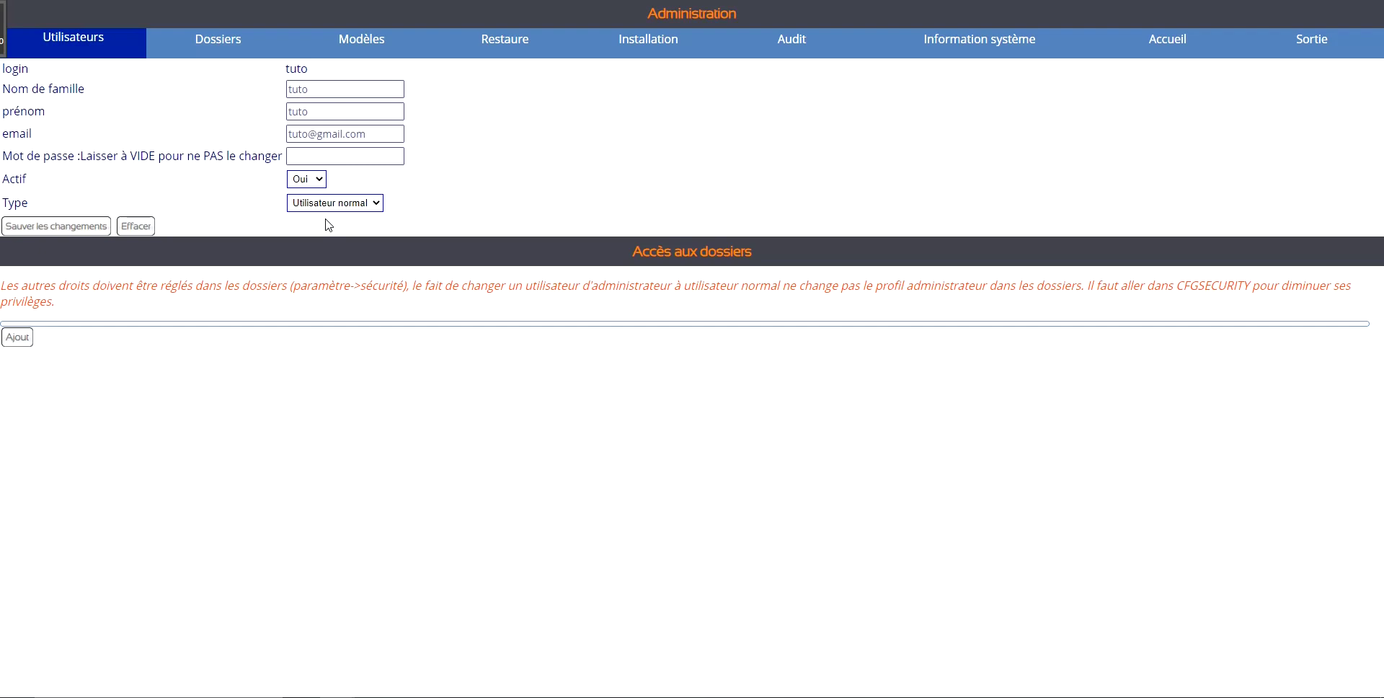
Keep the new user's type as Utilisateur normal, grant access to the Formation dossier and save the changes.
click(369, 209)
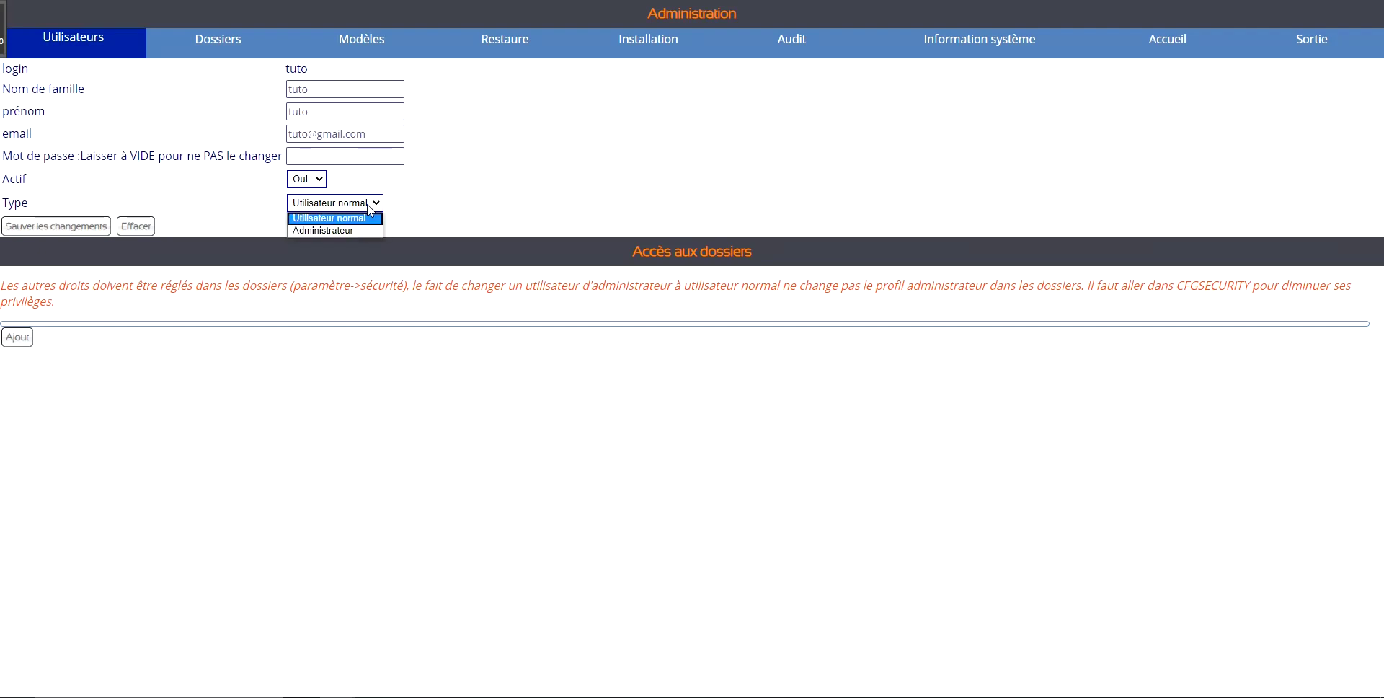
click(368, 205)
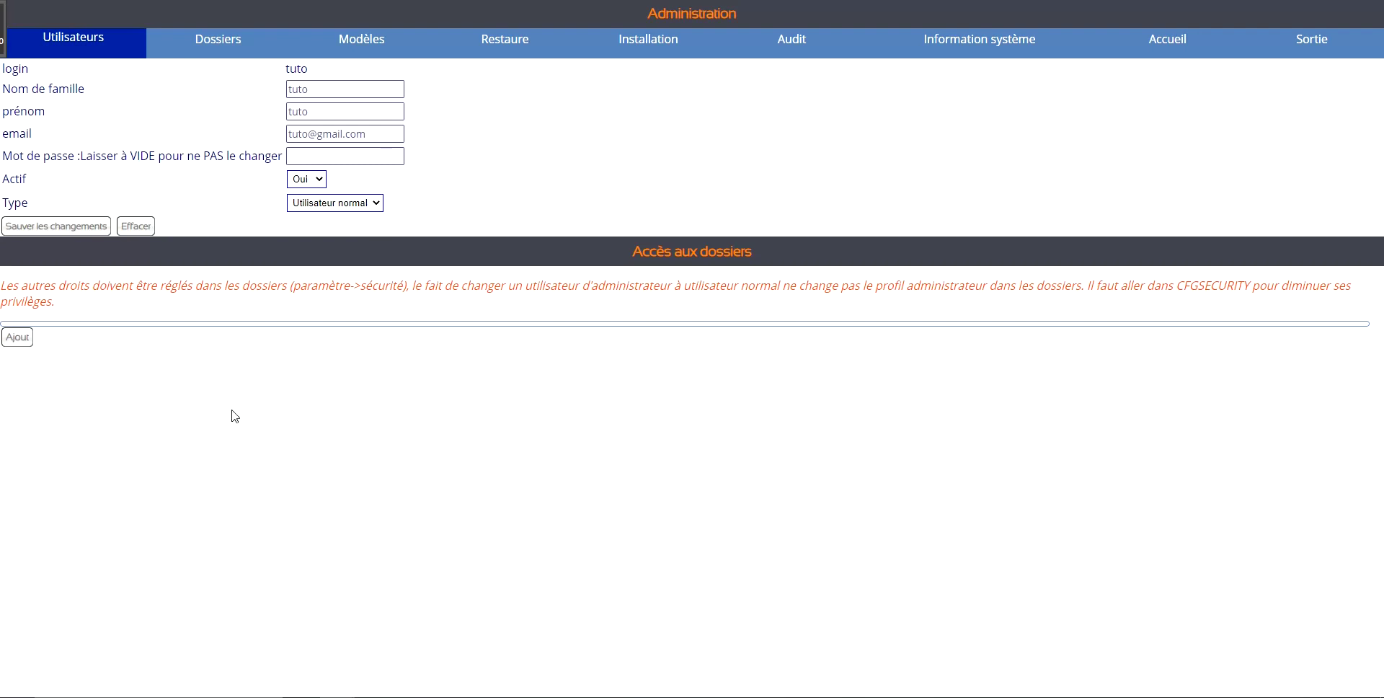
click(22, 339)
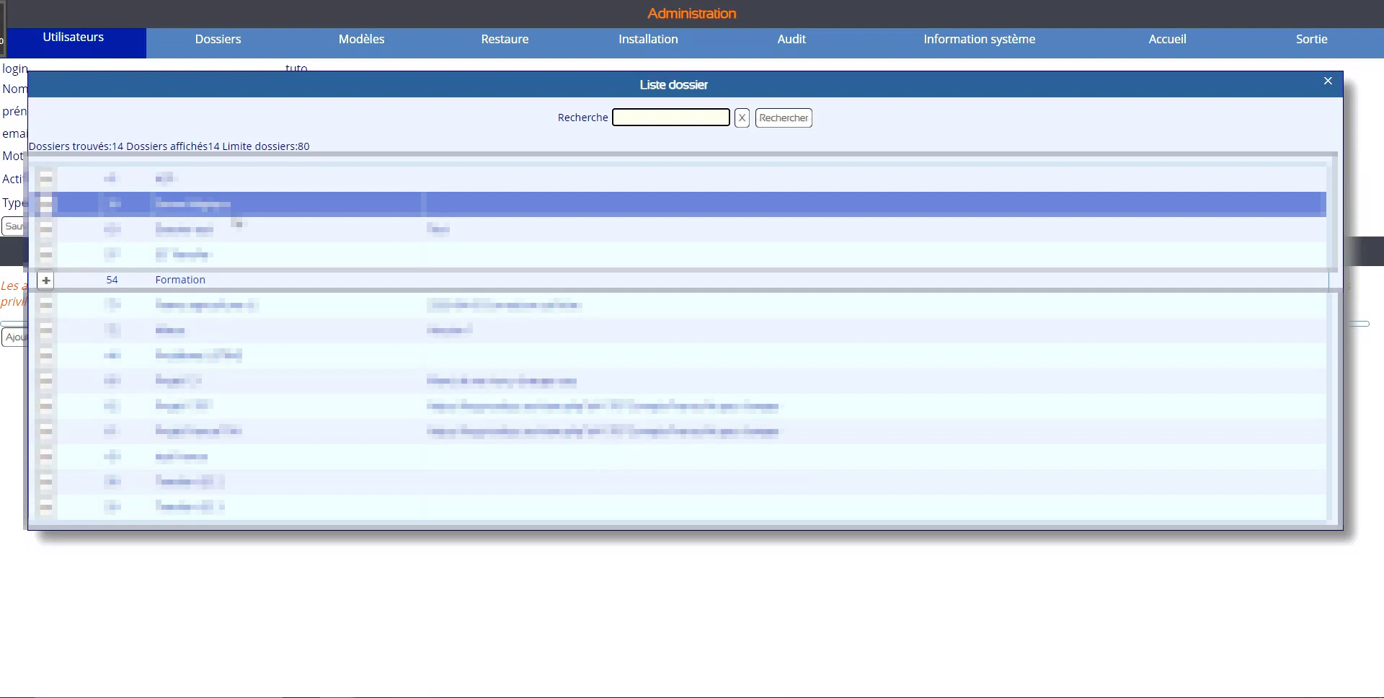
click(45, 280)
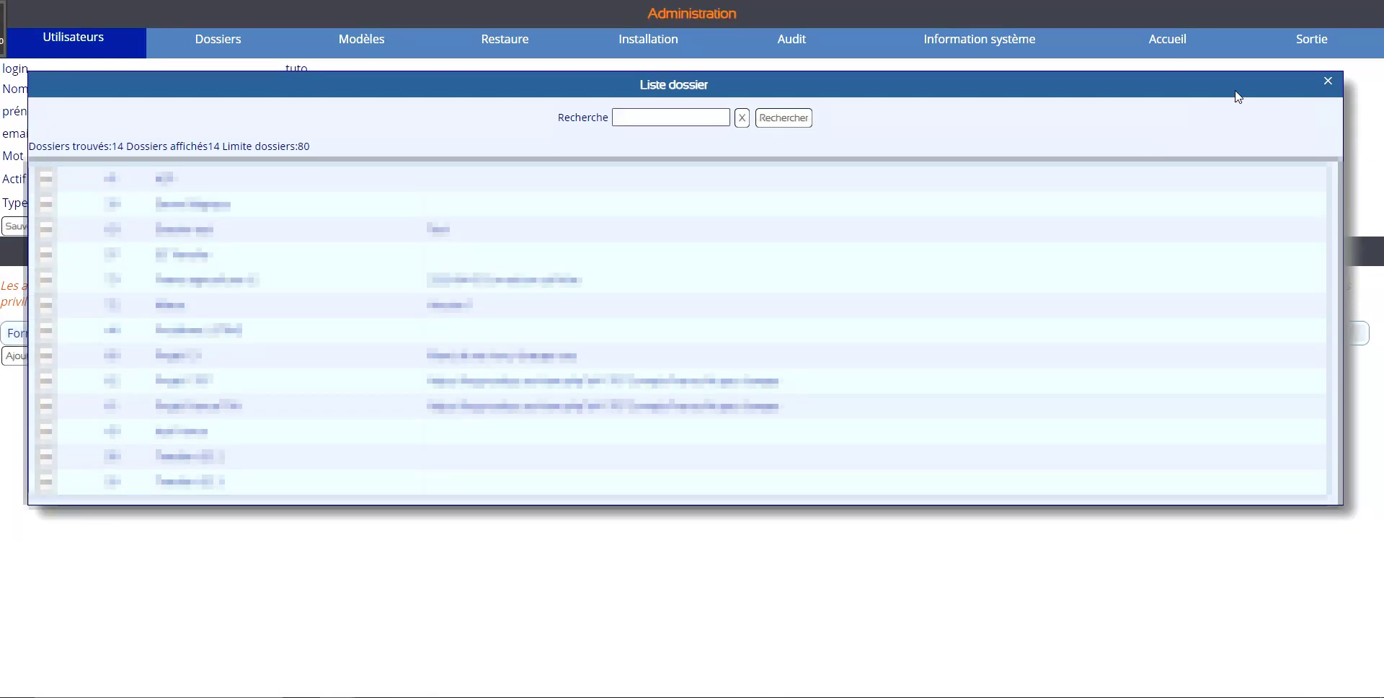
click(1327, 81)
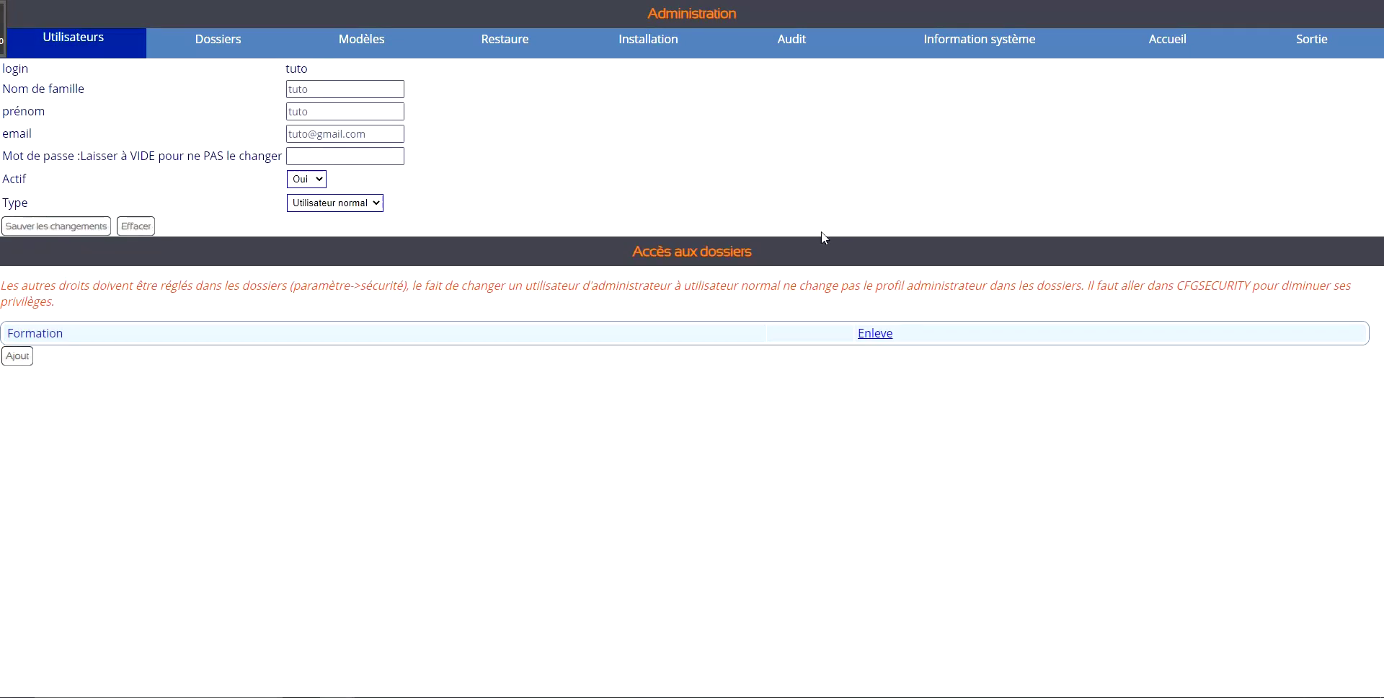
click(64, 228)
click(731, 222)
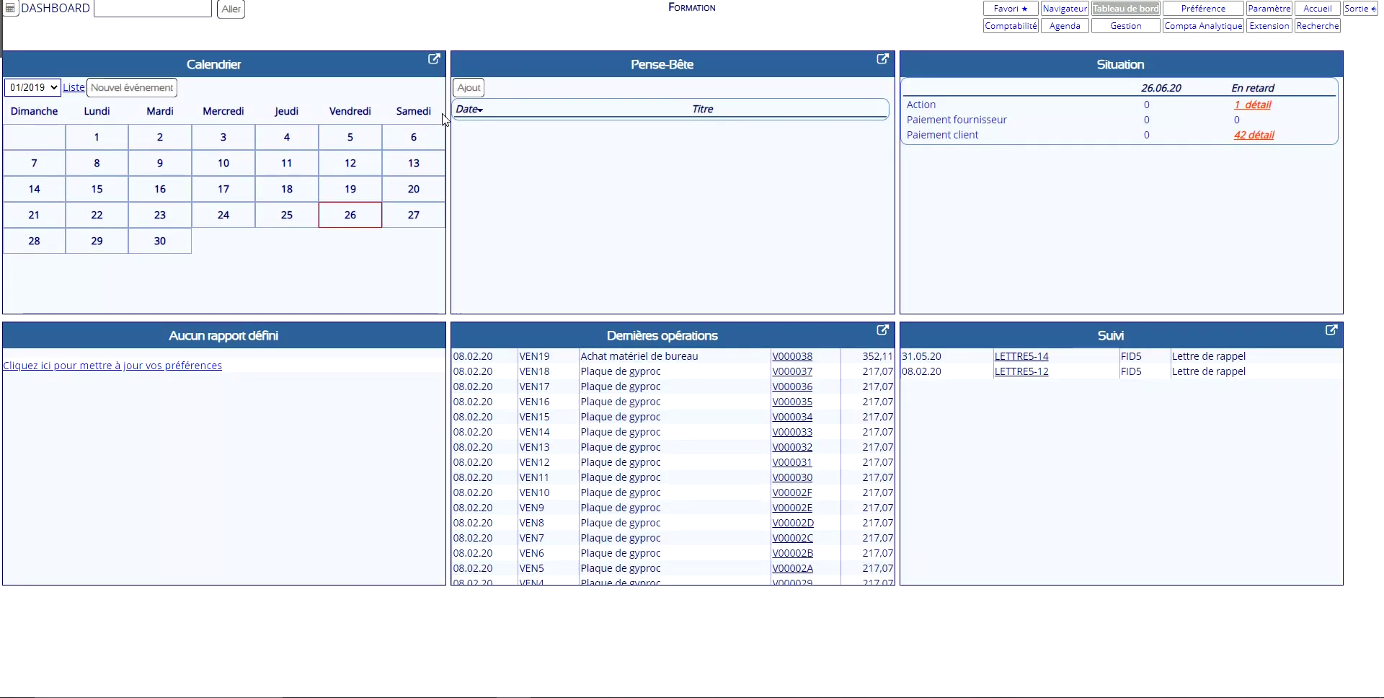
In the Formation dossier, go to the security settings page PARAM/CFGSEC.
click(159, 9)
text(cfgse)
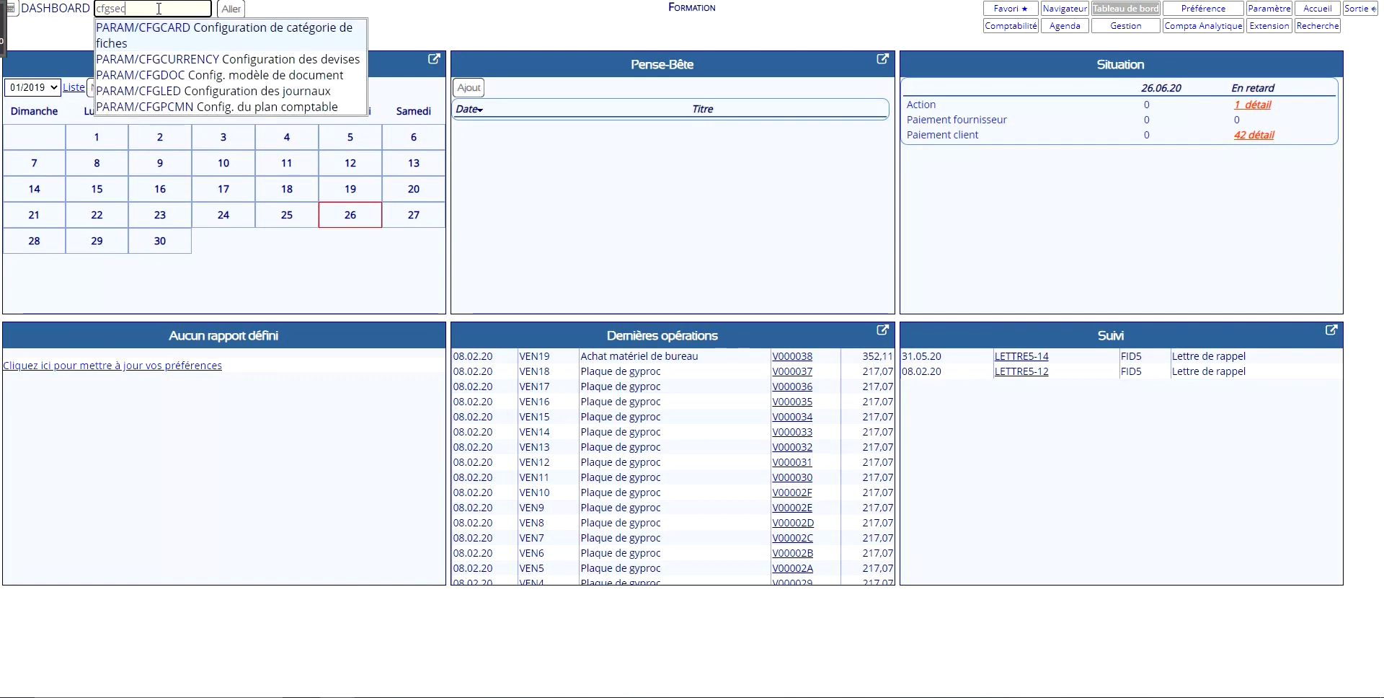
text(c)
click(180, 27)
click(231, 8)
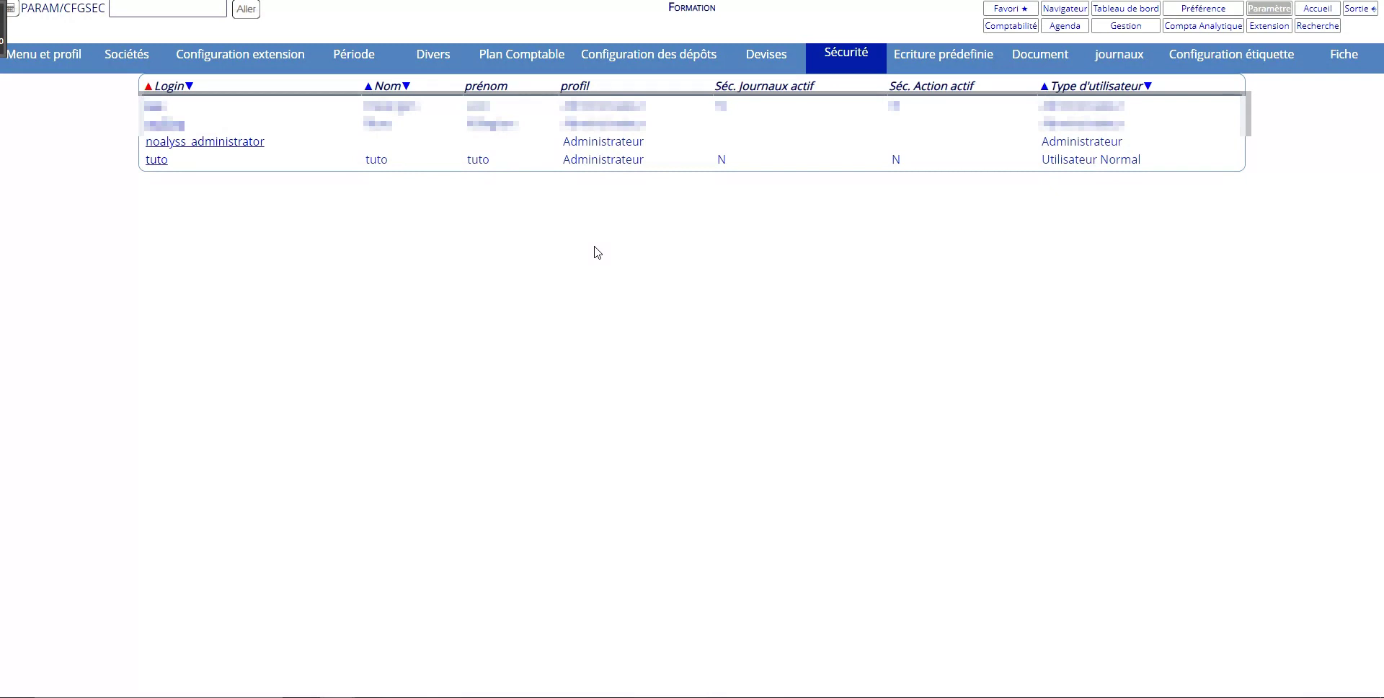
Open the security settings of the user tuto and set the profile to Copropriétaire.
click(162, 165)
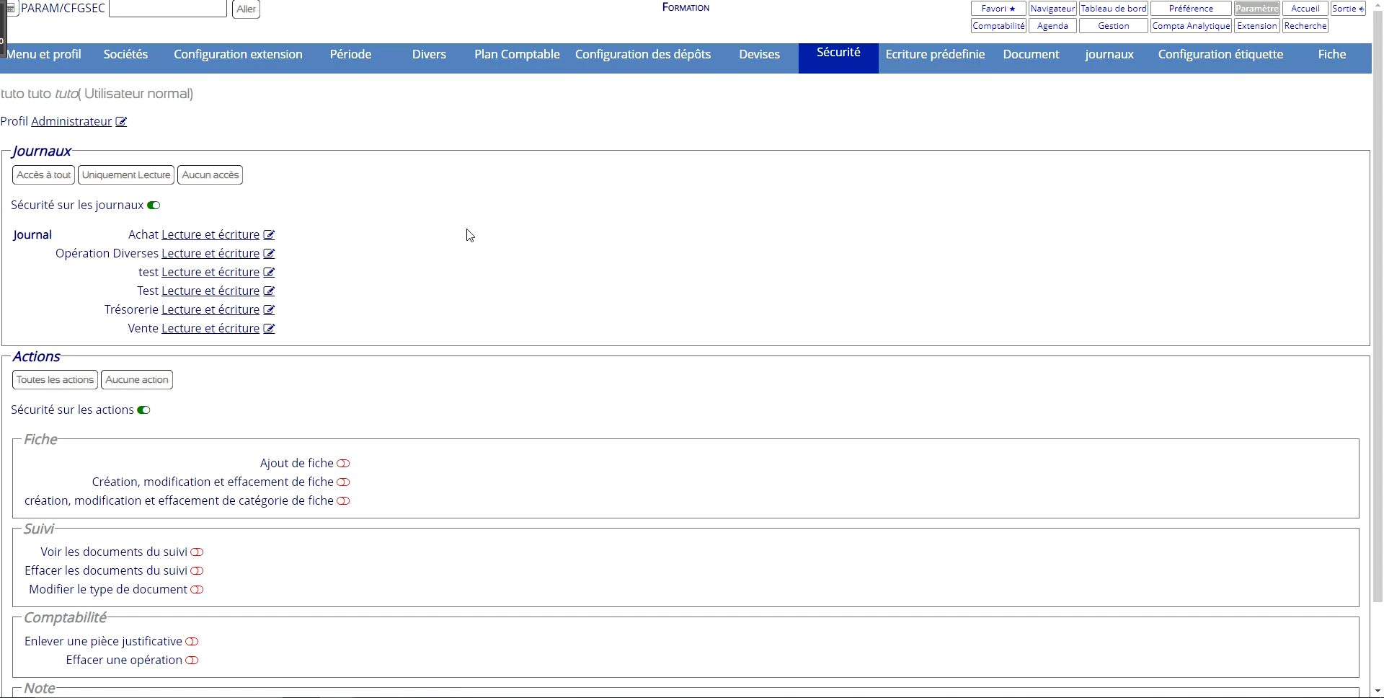
click(84, 122)
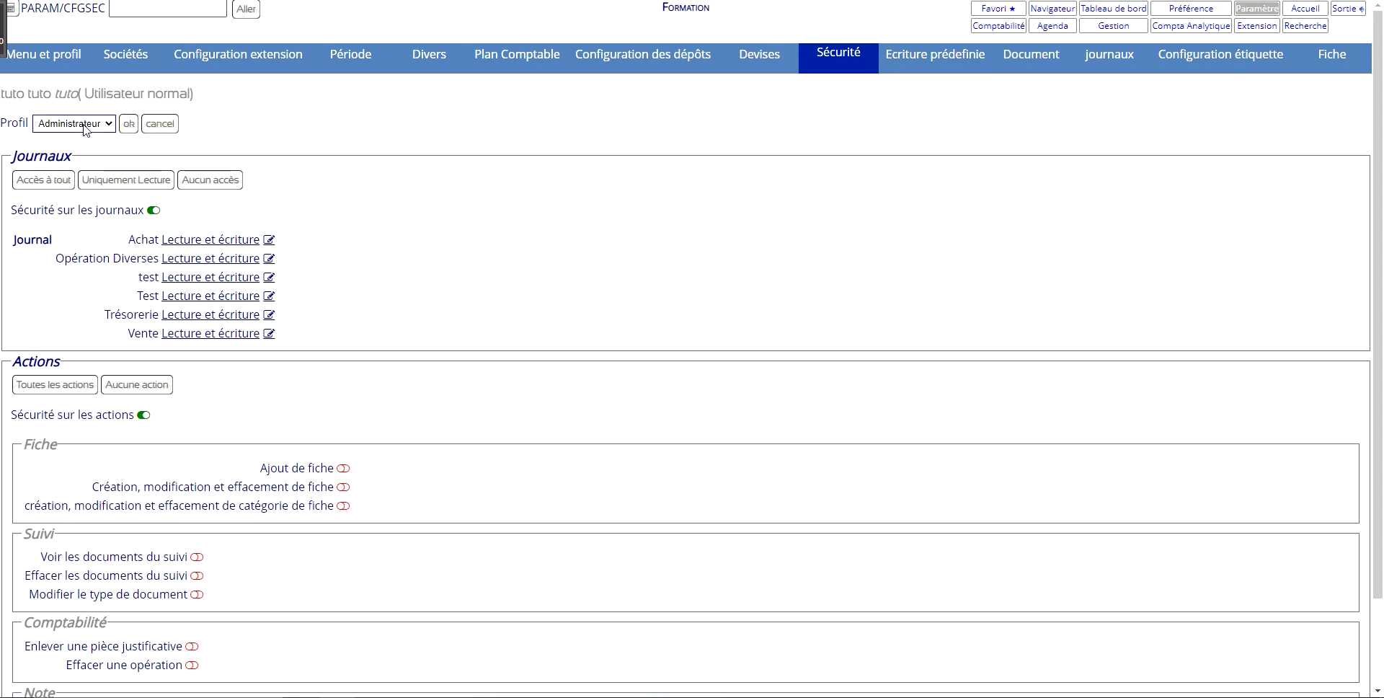
click(110, 130)
click(108, 147)
click(126, 130)
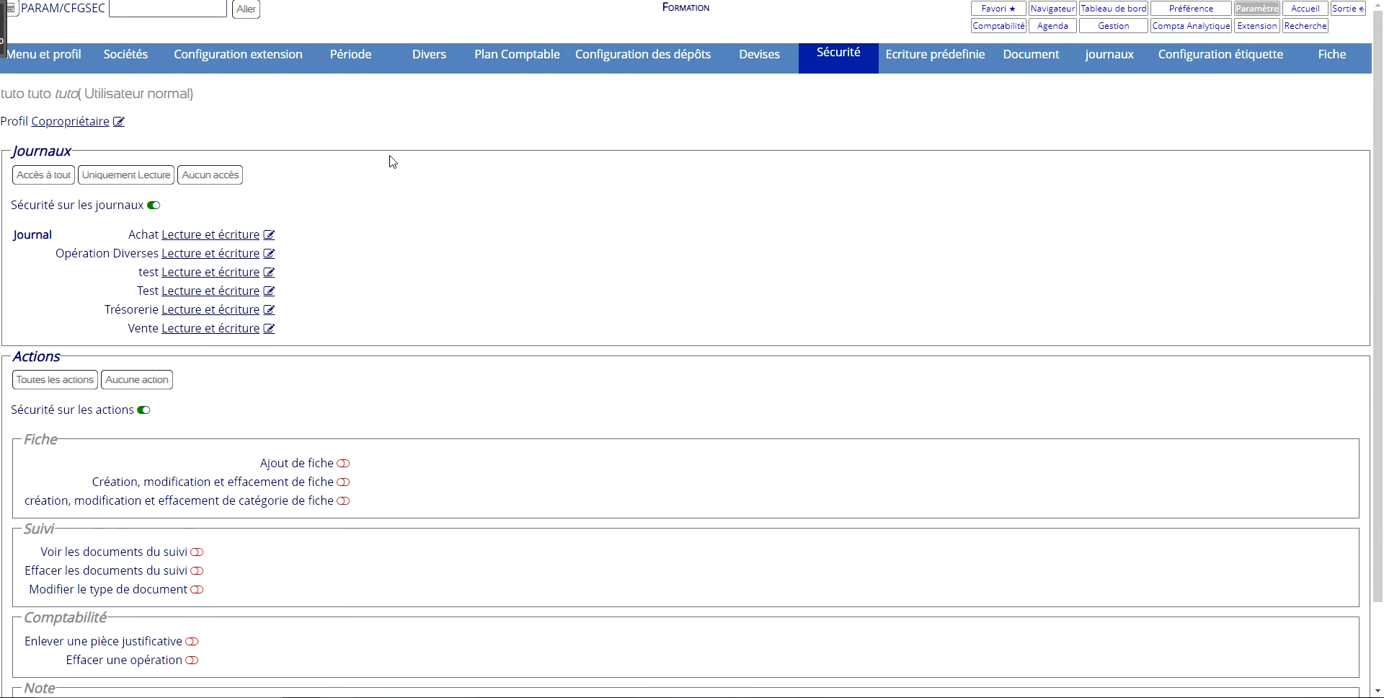
scroll(392, 162, down, 1)
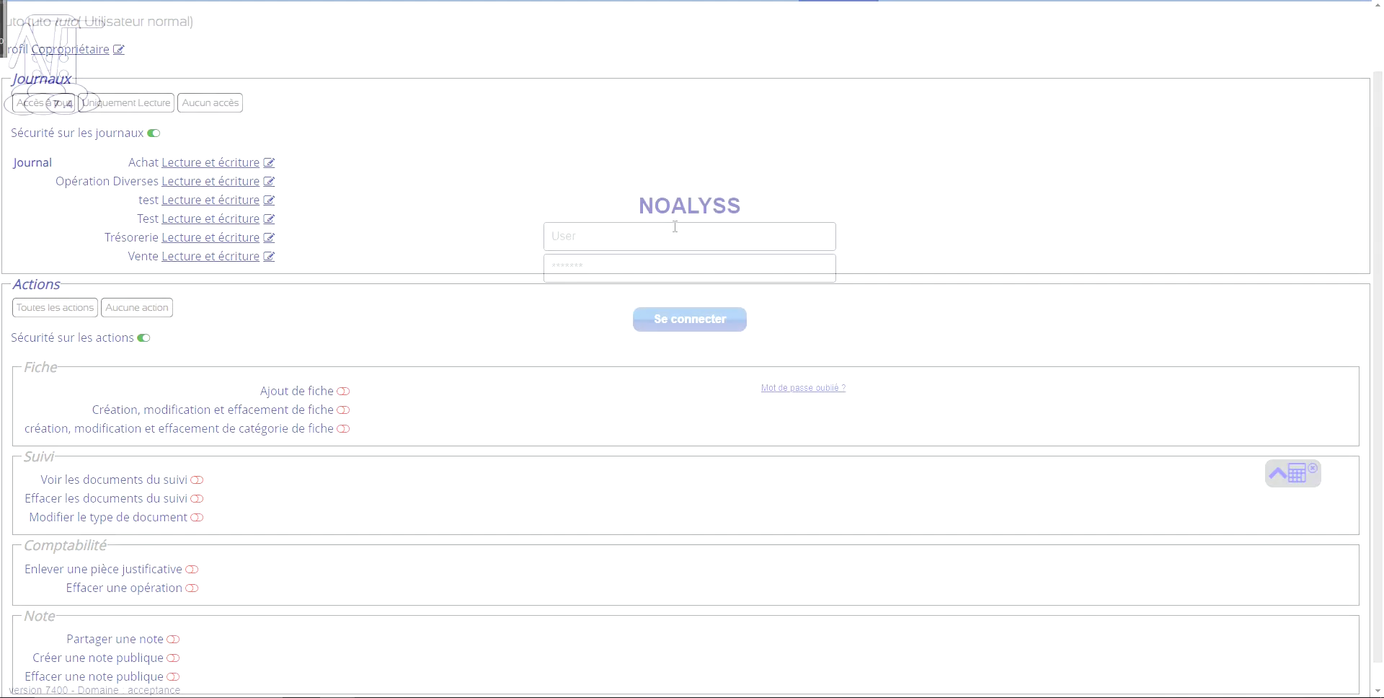
Log in to NOALYSS as the user tuto, entering the account password.
text(tuto)
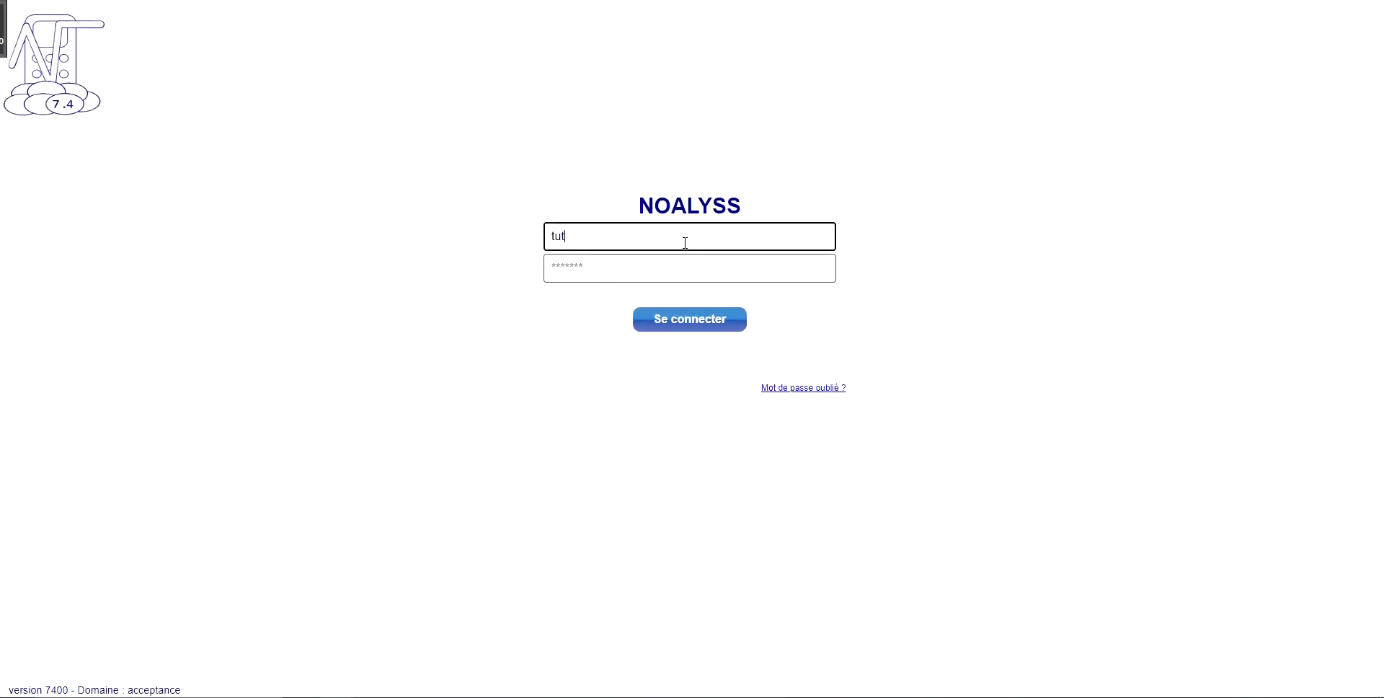
key(Tab)
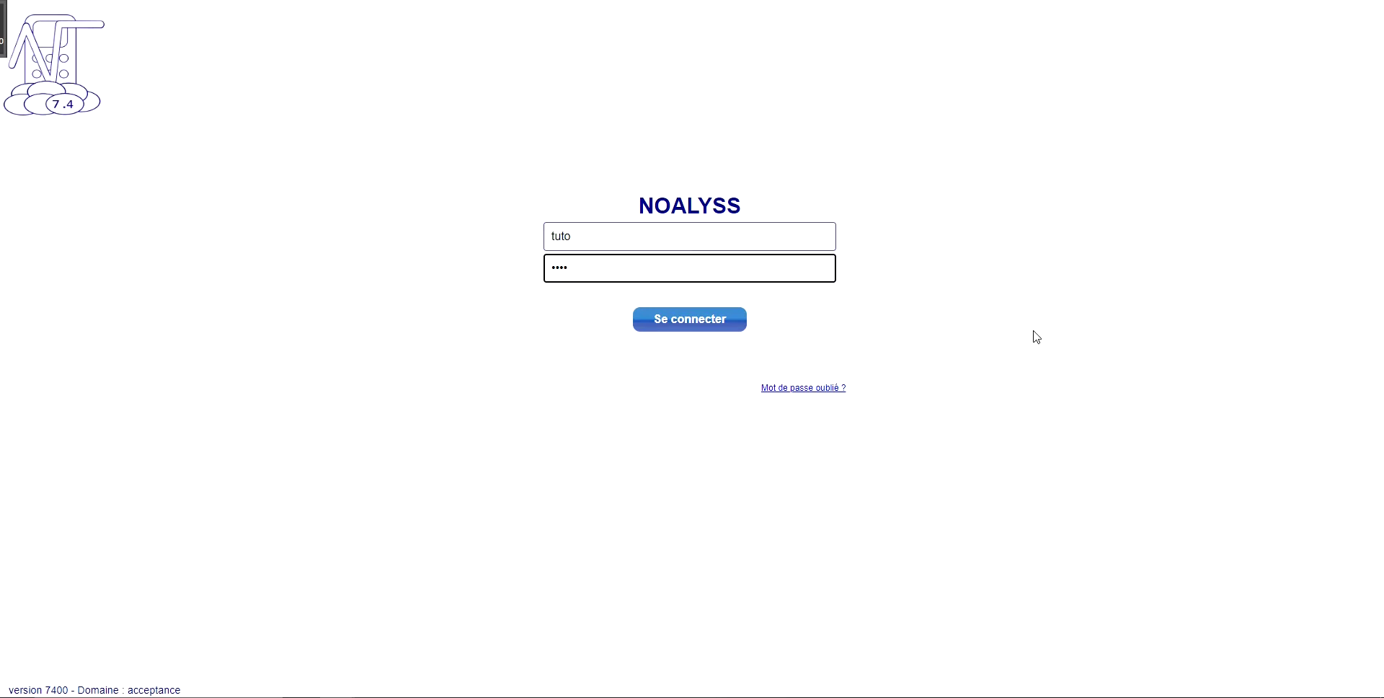
click(716, 324)
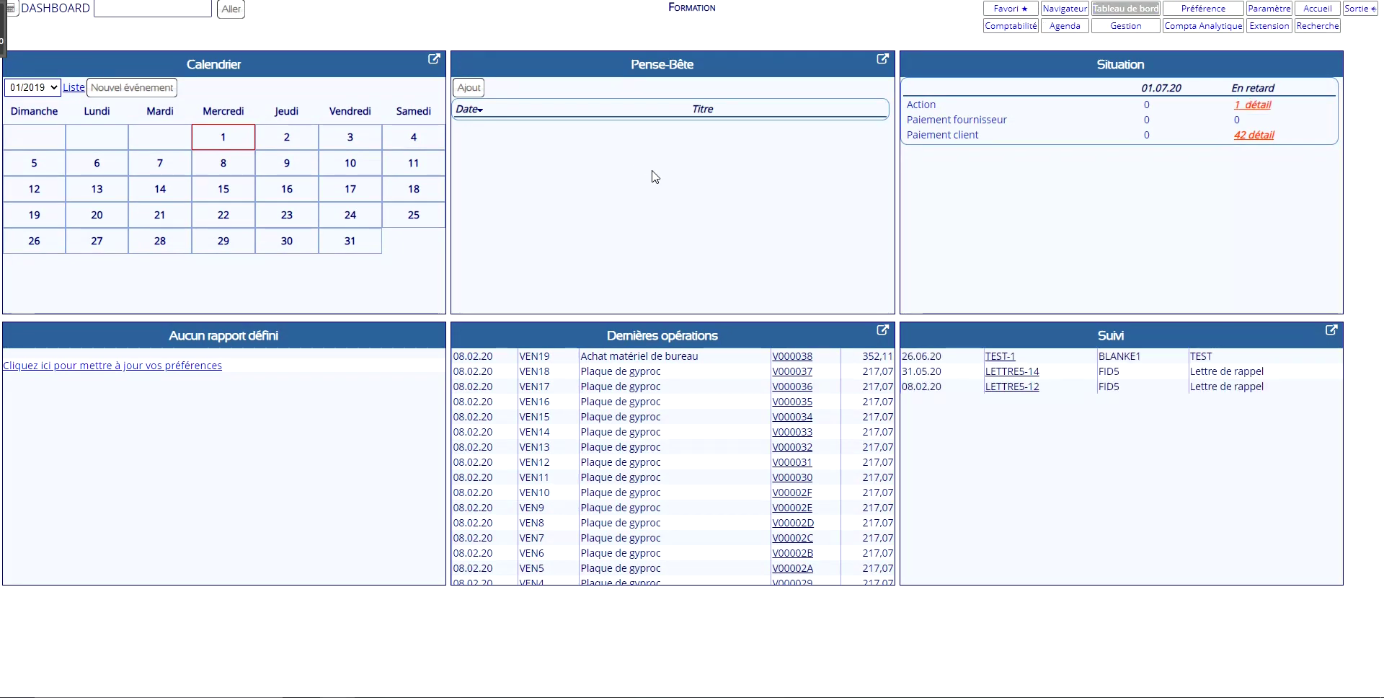
Go to the profile configuration page PARAM/MOD/CFGPRO and open the menu details of the Copropriétaire profile.
click(173, 7)
text(CFGPRO)
click(252, 33)
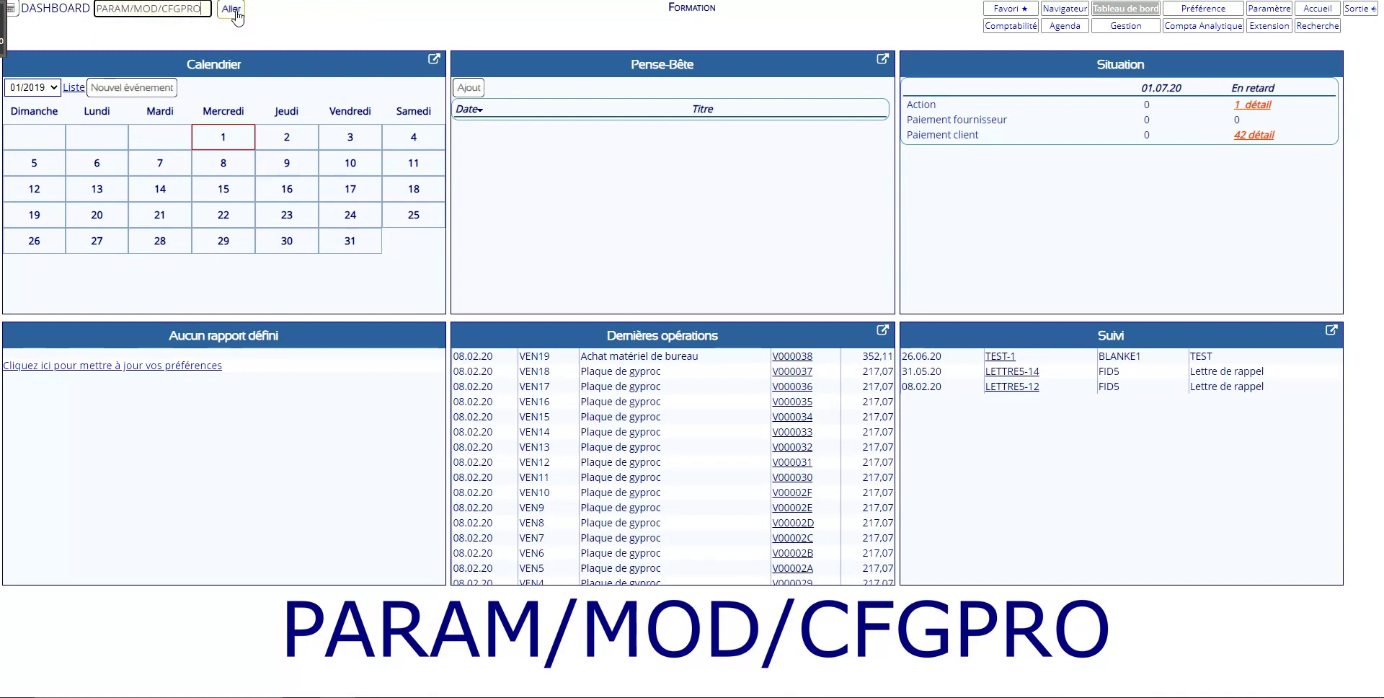
click(231, 10)
click(59, 153)
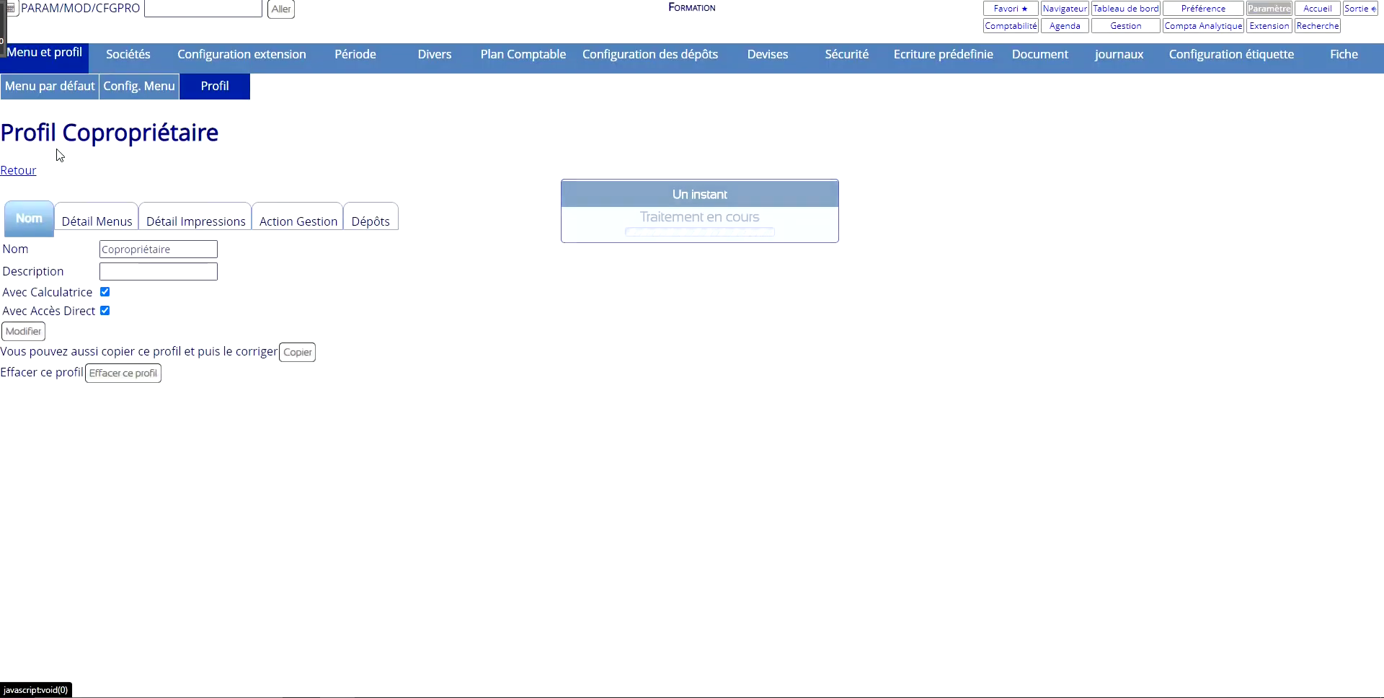
click(102, 213)
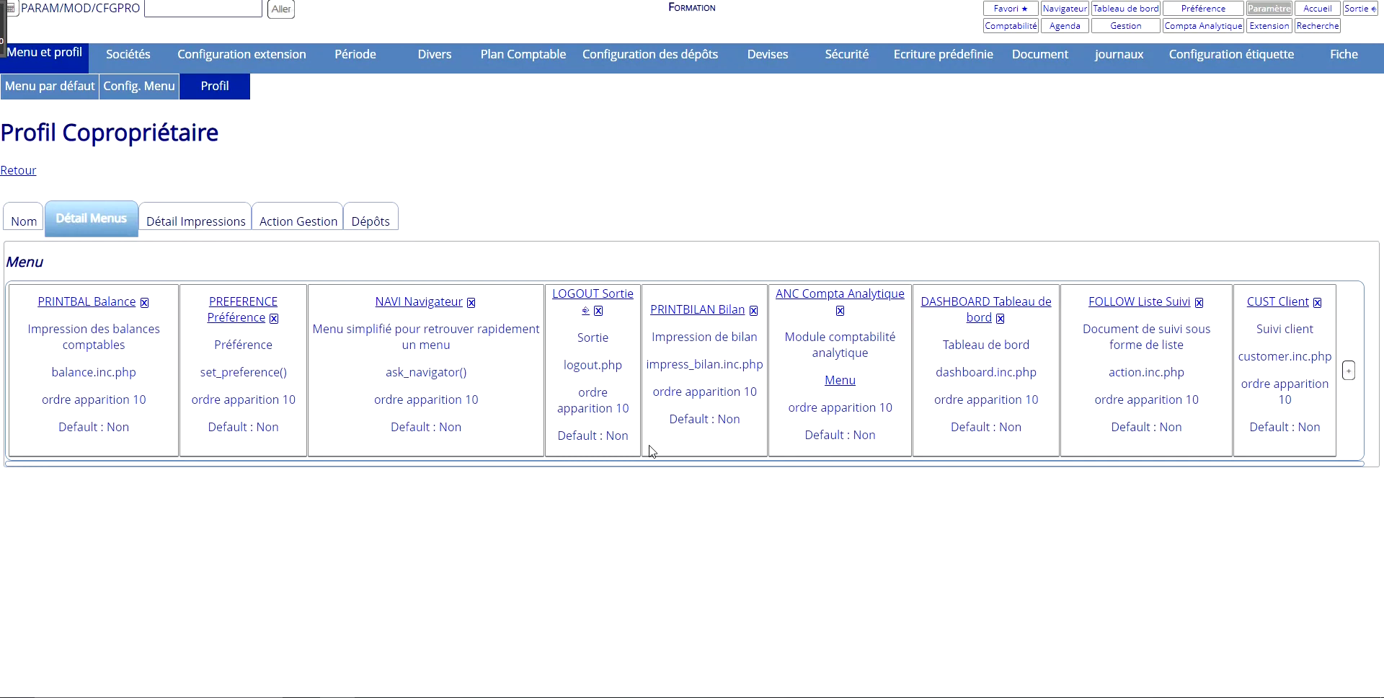
Set the display order of the PREFERENCE menu to 20 and confirm the change.
click(240, 303)
double_click(169, 245)
text(20)
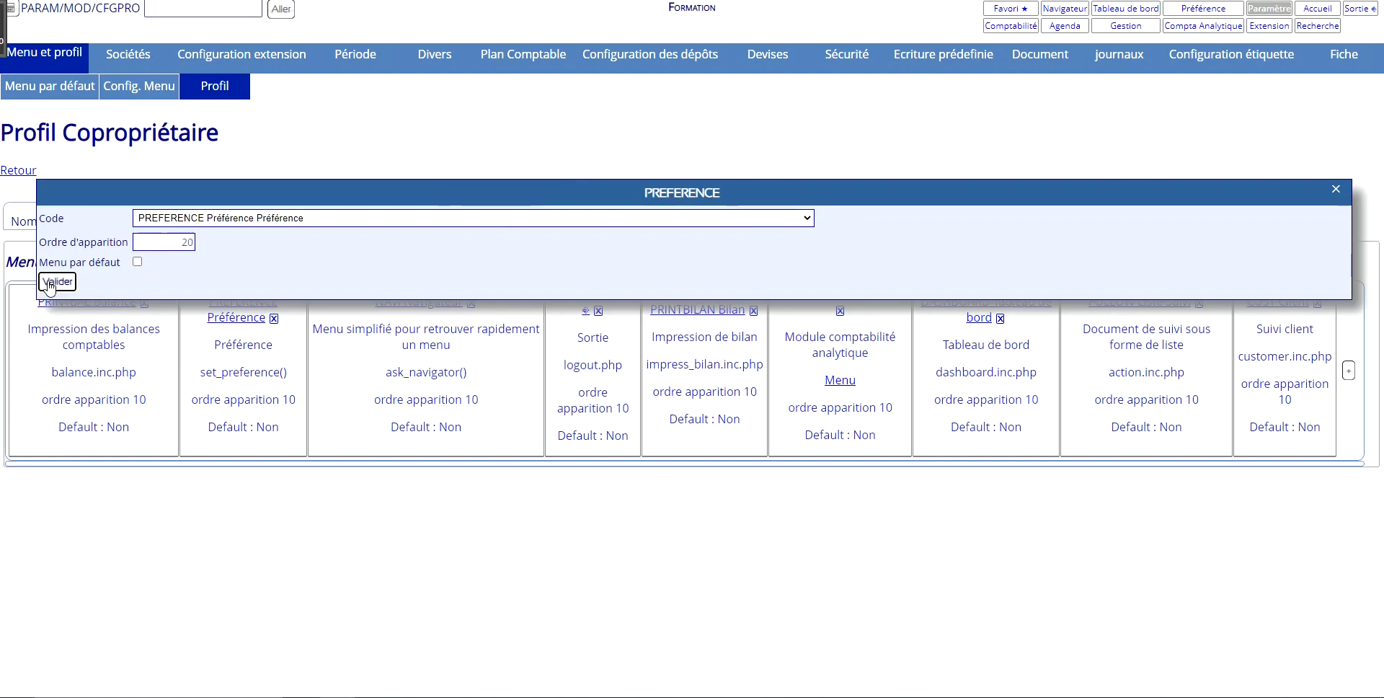
click(52, 282)
click(764, 220)
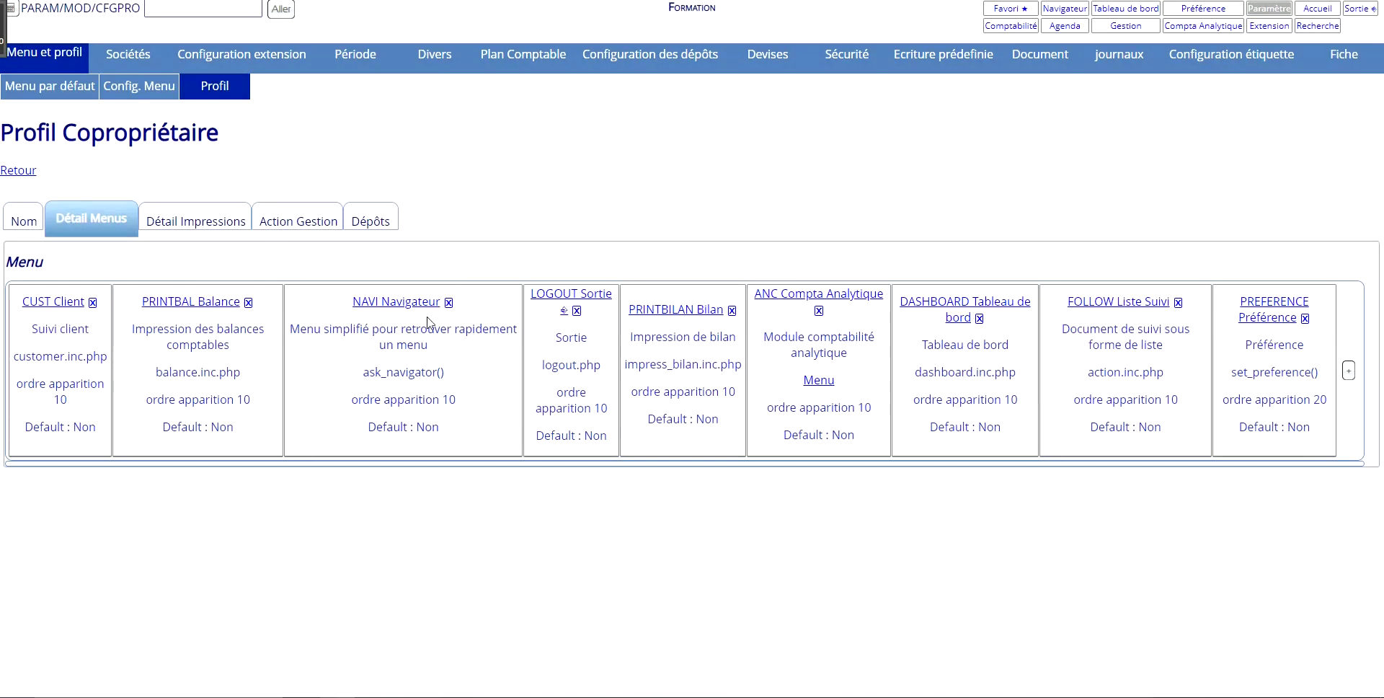
Set the display order of the PRINTBILAN Bilan menu to 30 and confirm the change.
click(701, 310)
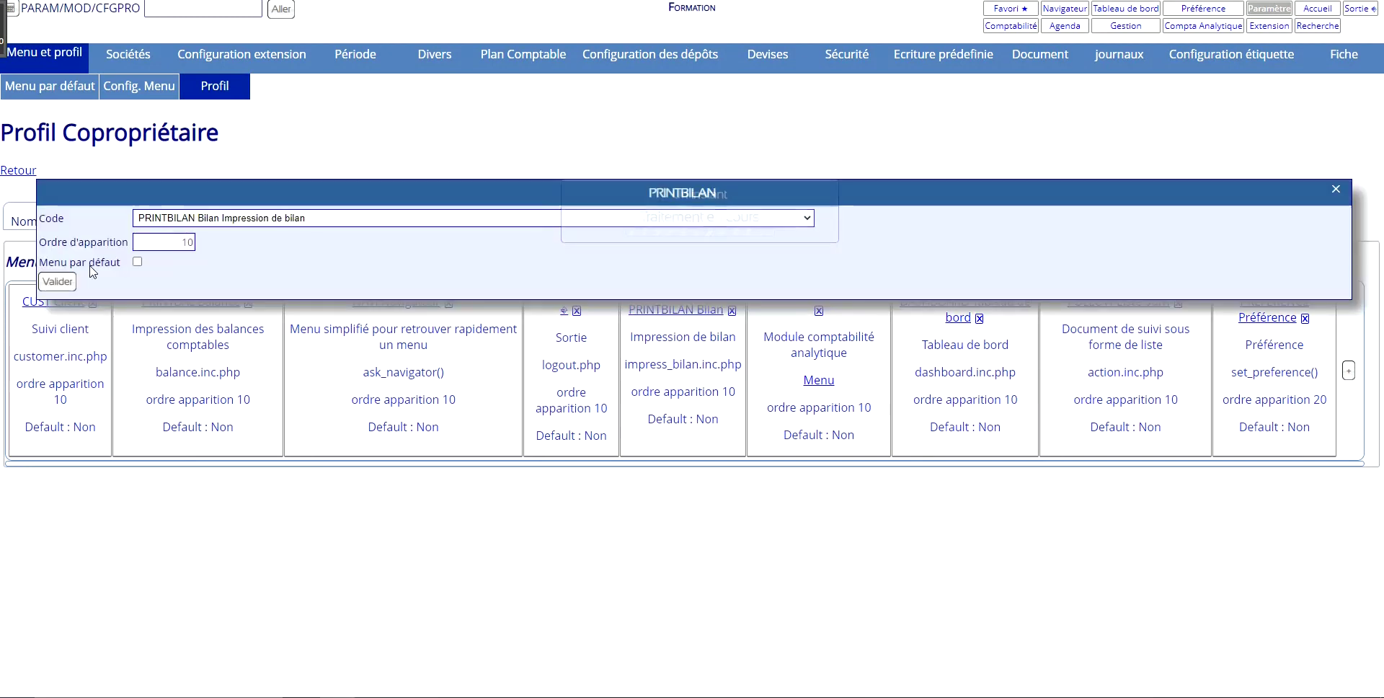
key(Tab)
text(30)
click(57, 281)
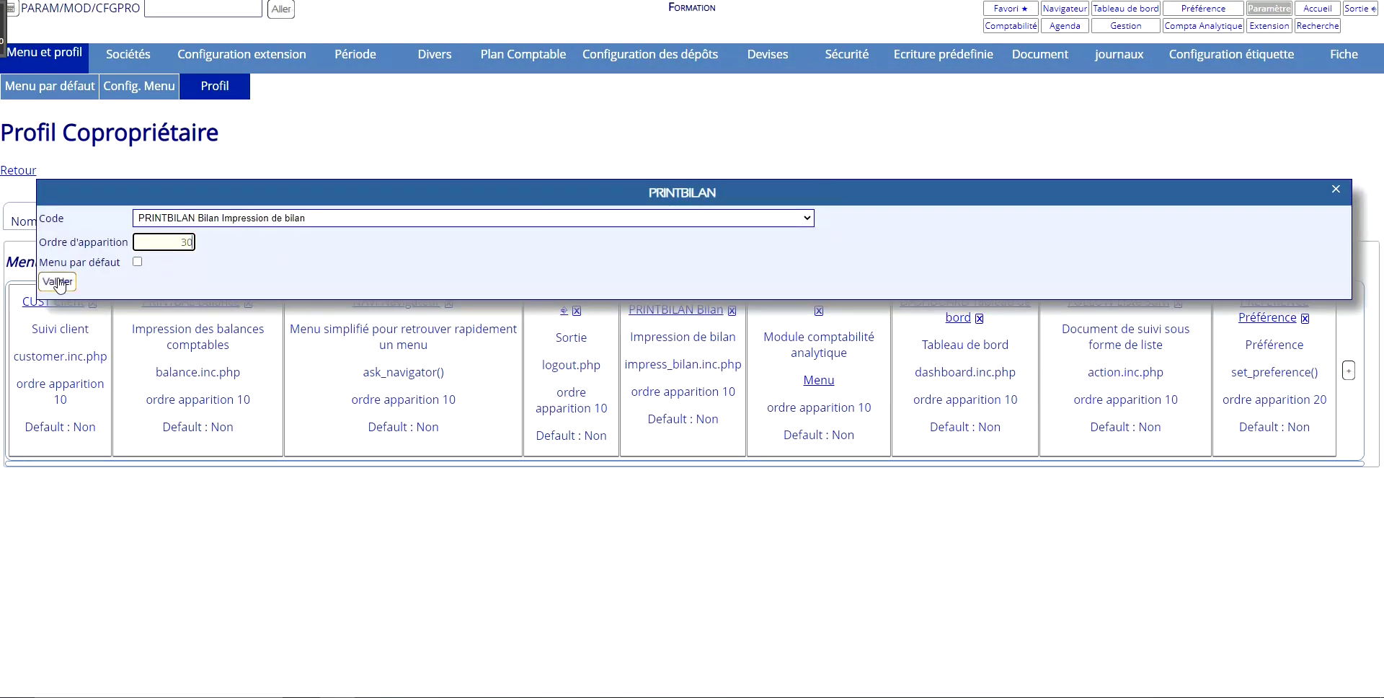
click(725, 221)
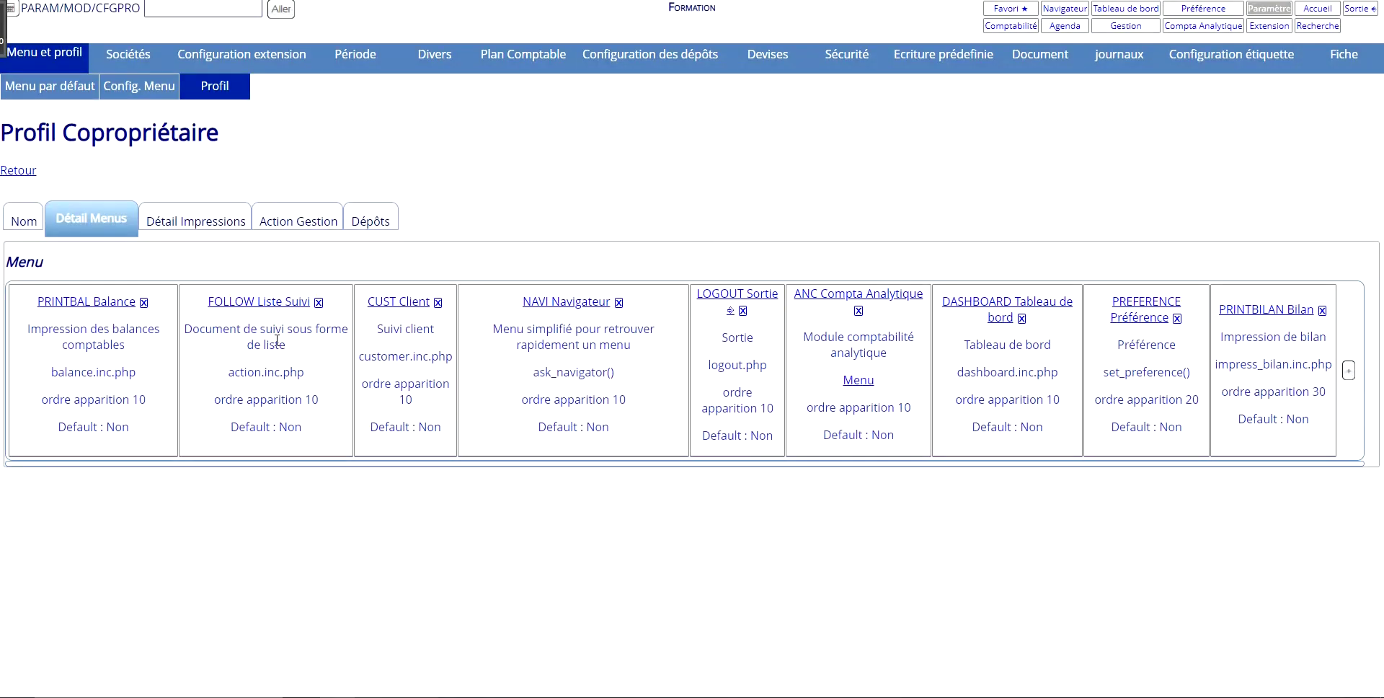
Set the display order of the PRINTBAL Balance menu to 40 and confirm the change.
click(87, 301)
key(Tab)
text(40)
click(69, 281)
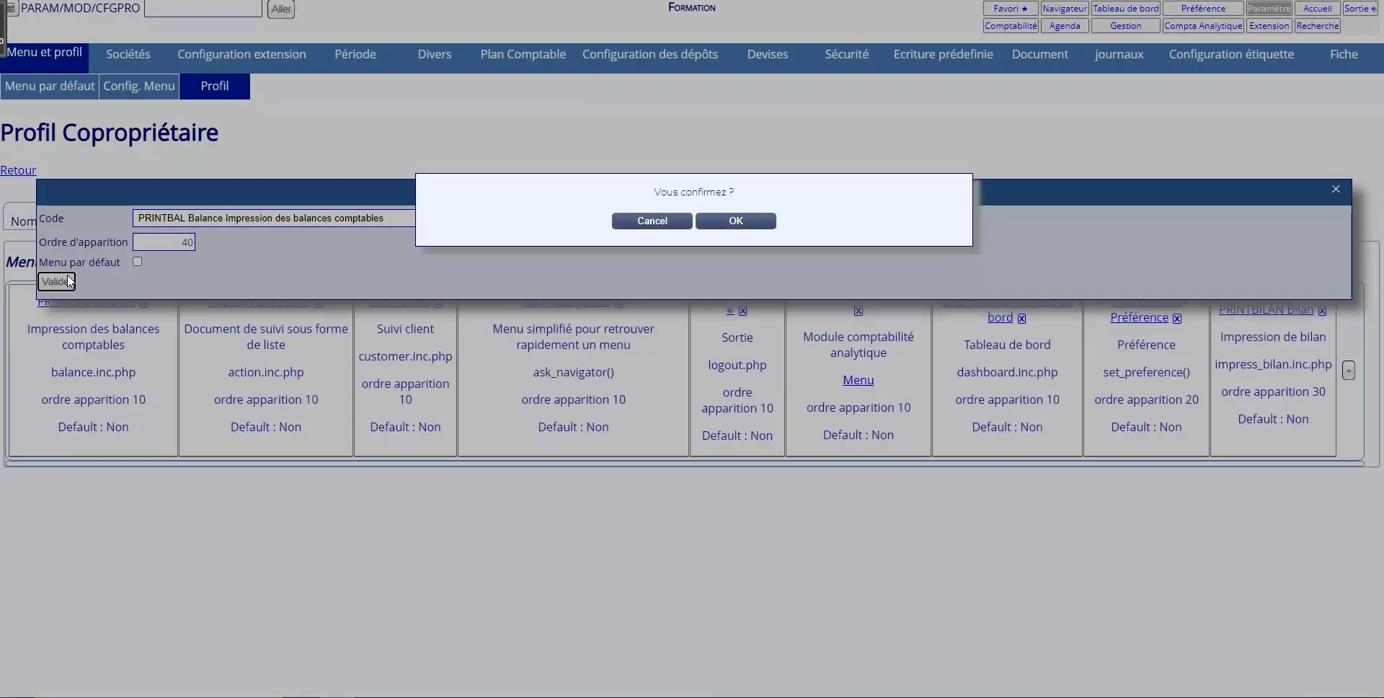
click(729, 223)
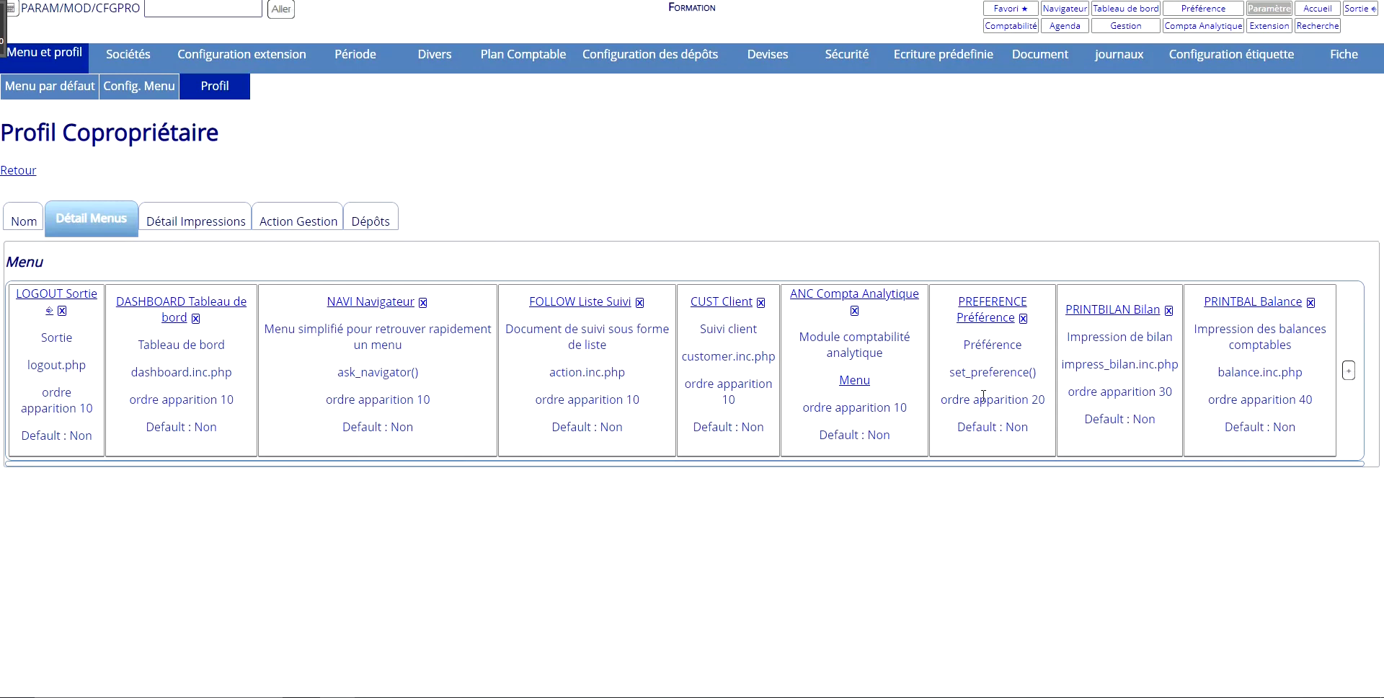
Set the display order of the ANC Compta Analytique menu to 50 and confirm the change.
click(854, 293)
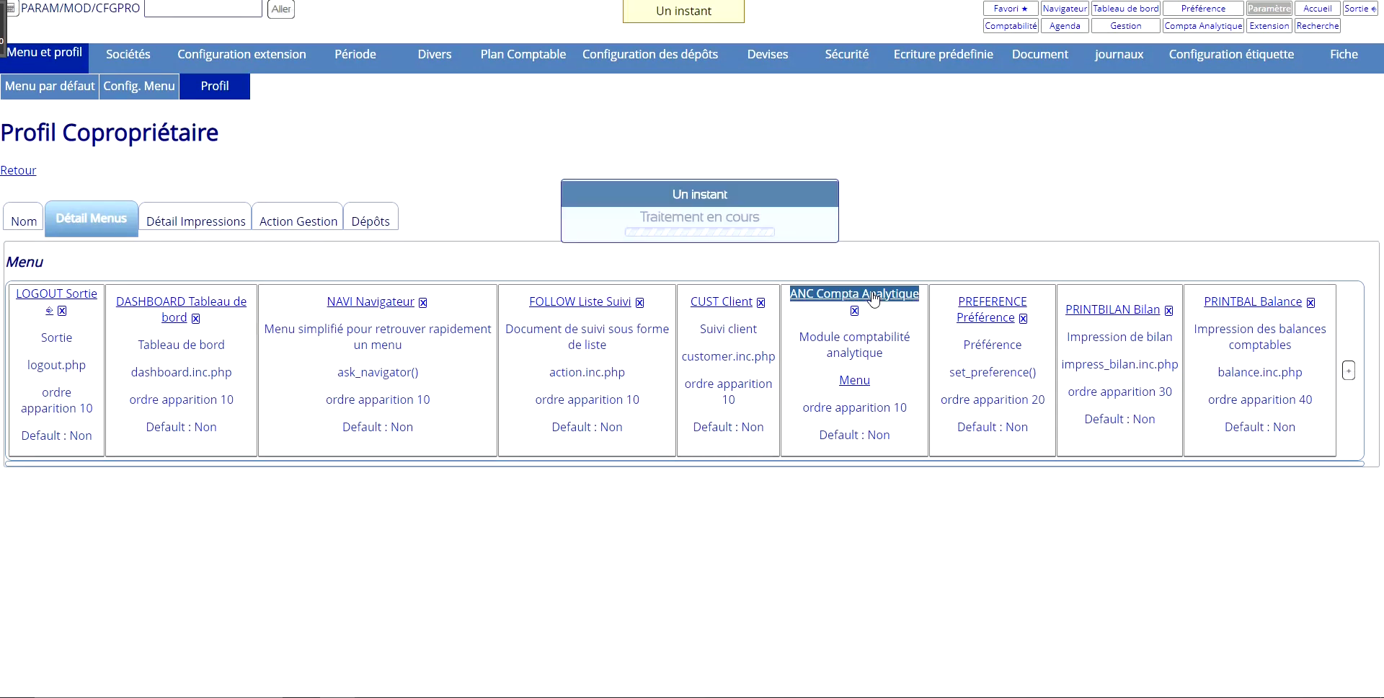
key(Tab)
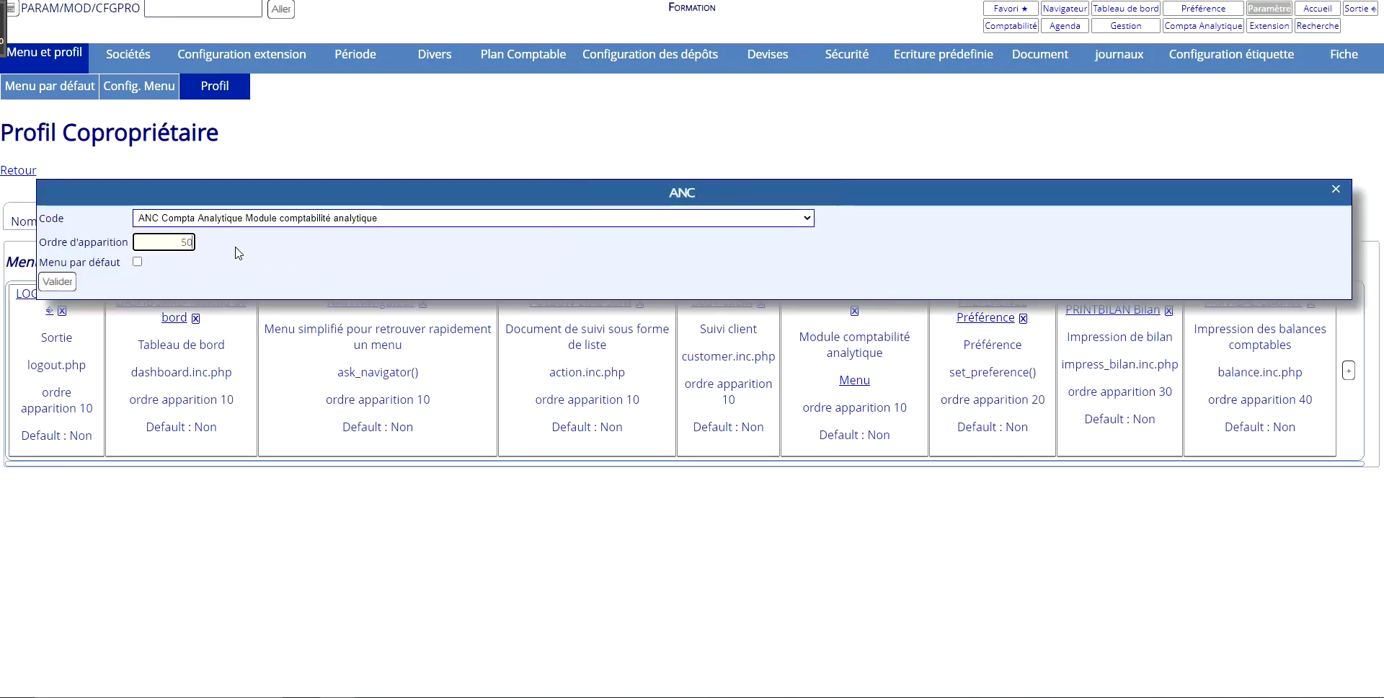
click(59, 282)
click(742, 222)
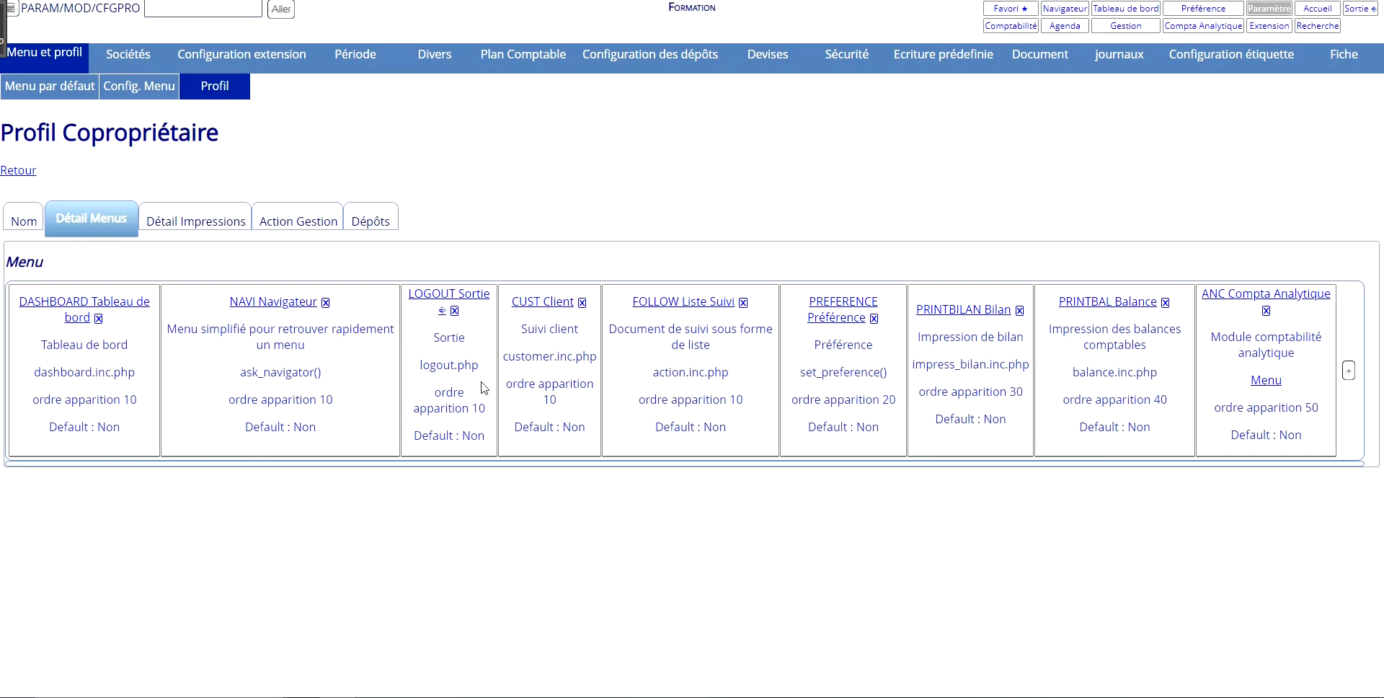
Set the display order of the FOLLOW Liste Suivi menu to 60 and confirm the change.
click(672, 309)
key(Tab)
text(60)
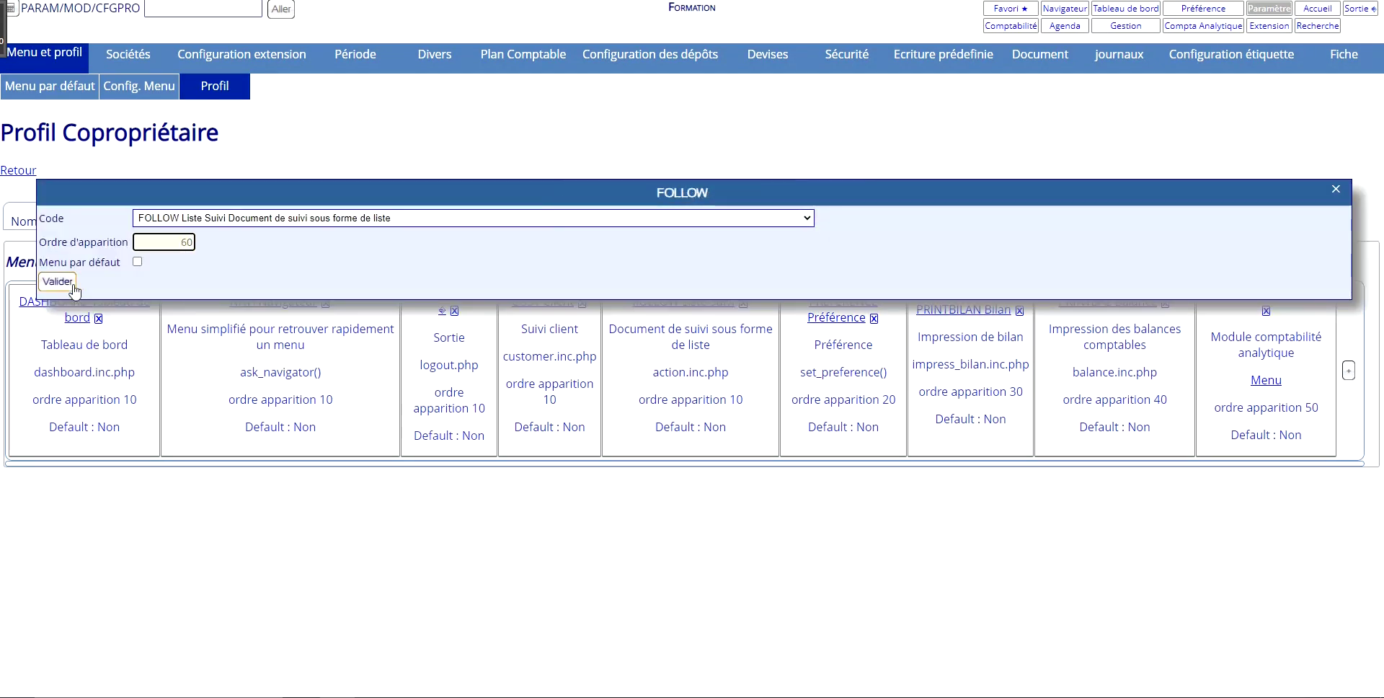
click(64, 284)
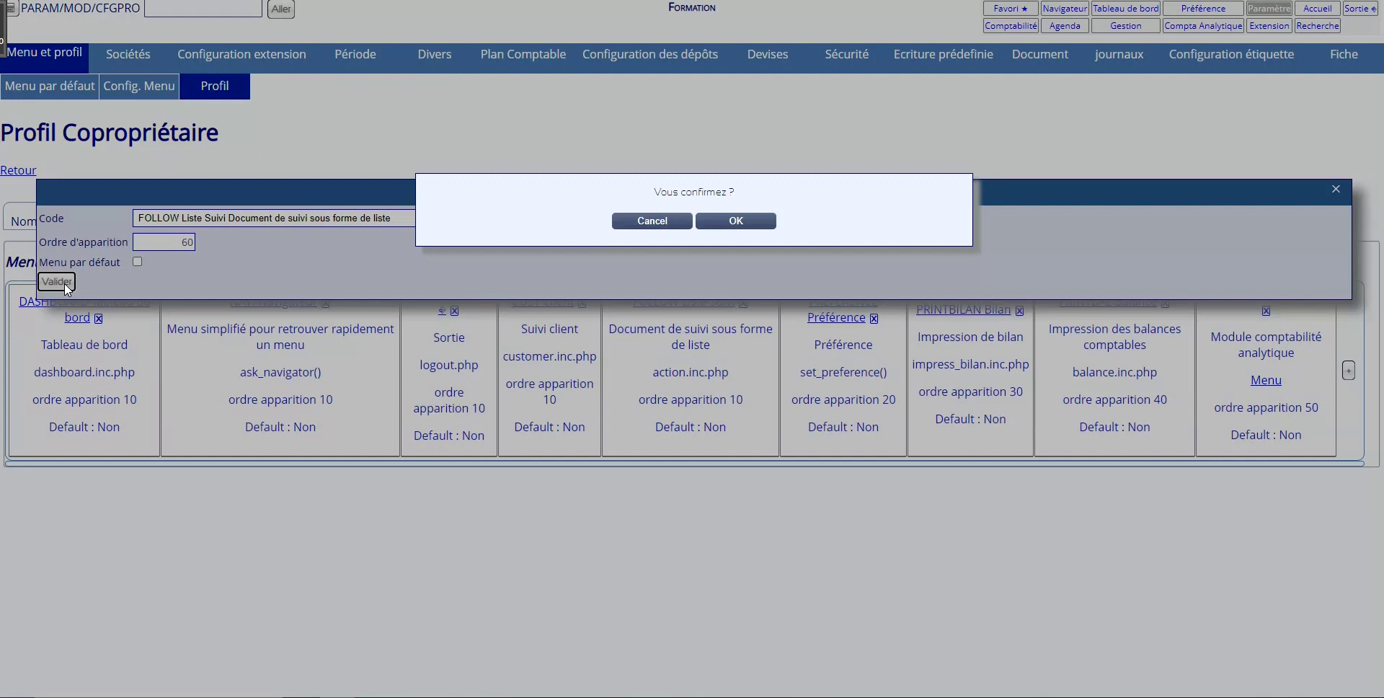
click(730, 224)
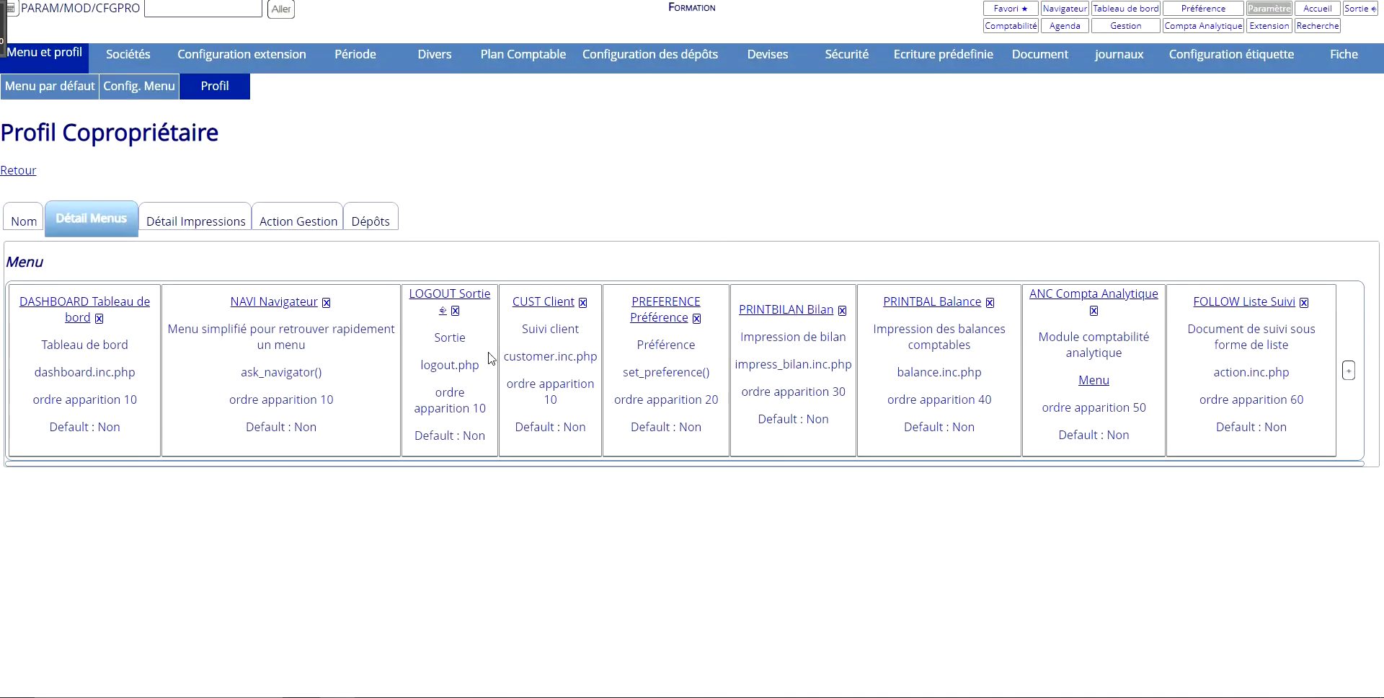
Set the display order of the LOGOUT Sortie menu to 70, confirm it and return to the profile list.
click(453, 307)
double_click(186, 242)
text(70)
click(64, 283)
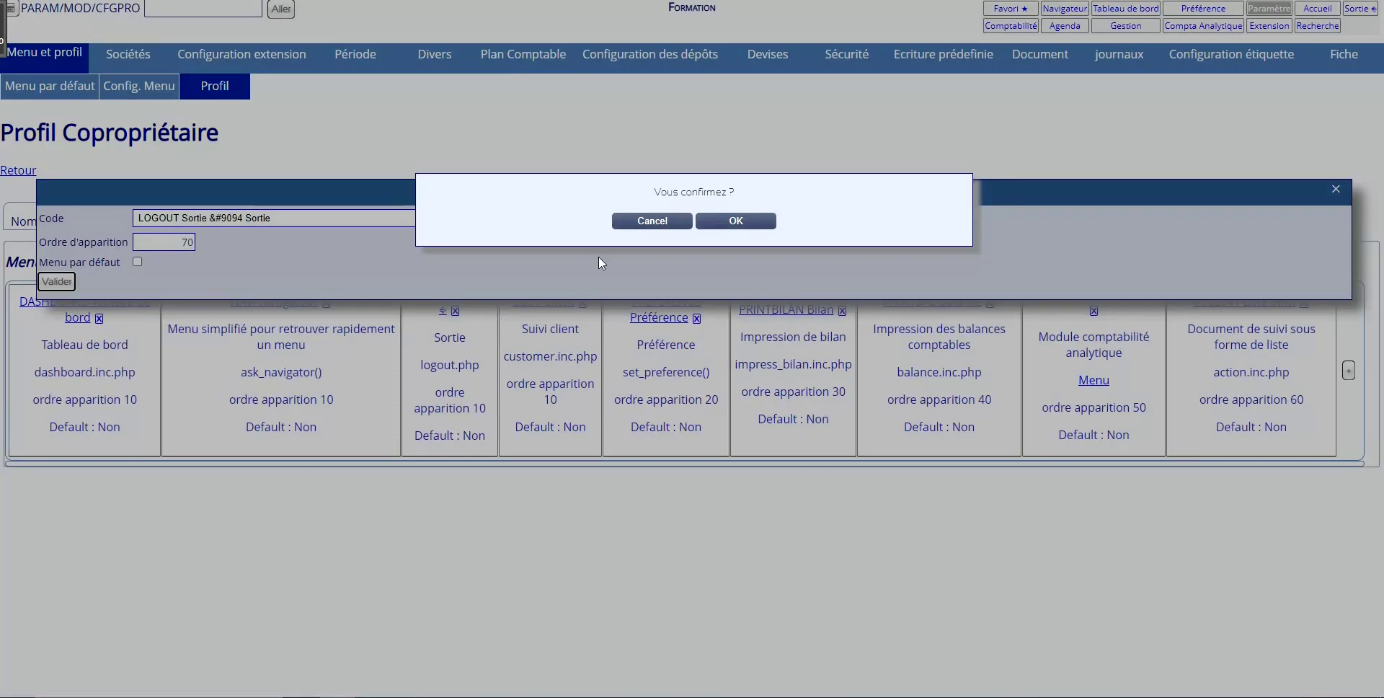
click(736, 221)
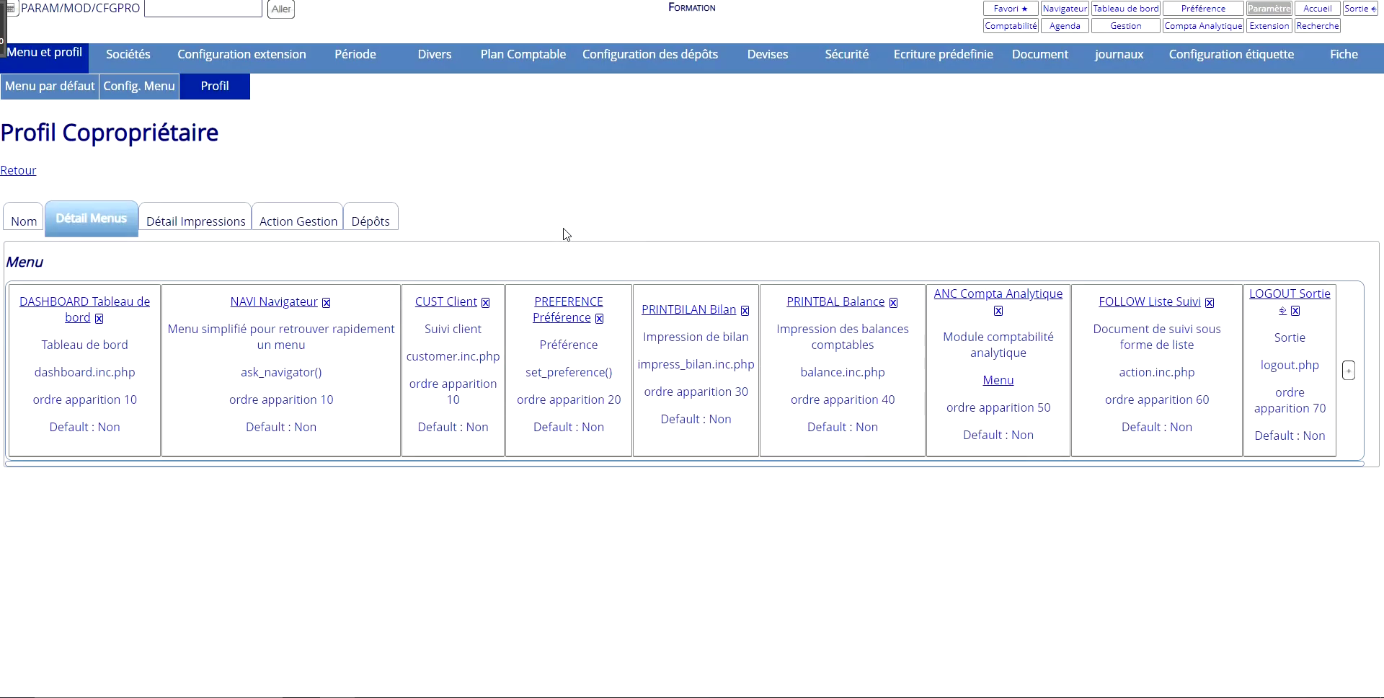
click(18, 170)
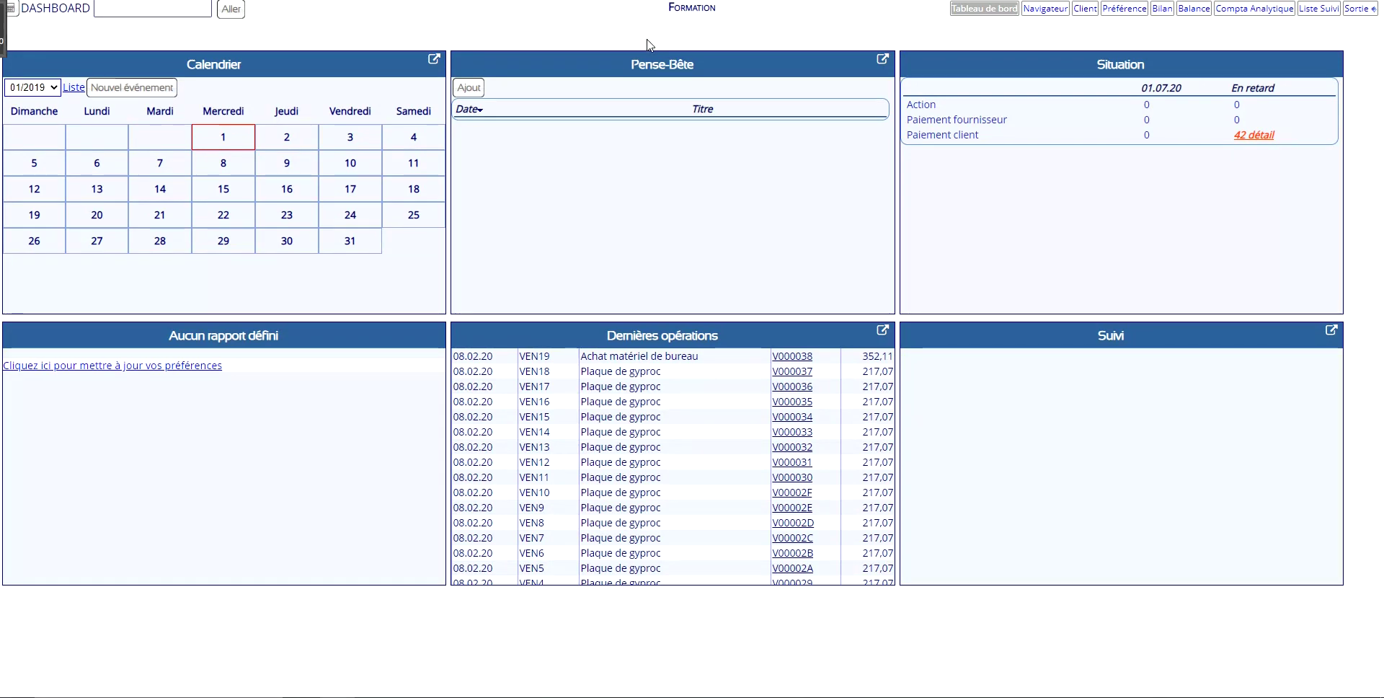
Check the restricted user's access by looking up ACH in the direct access and filtering the Navigateur for ACH and PA.
click(173, 10)
text(ACH)
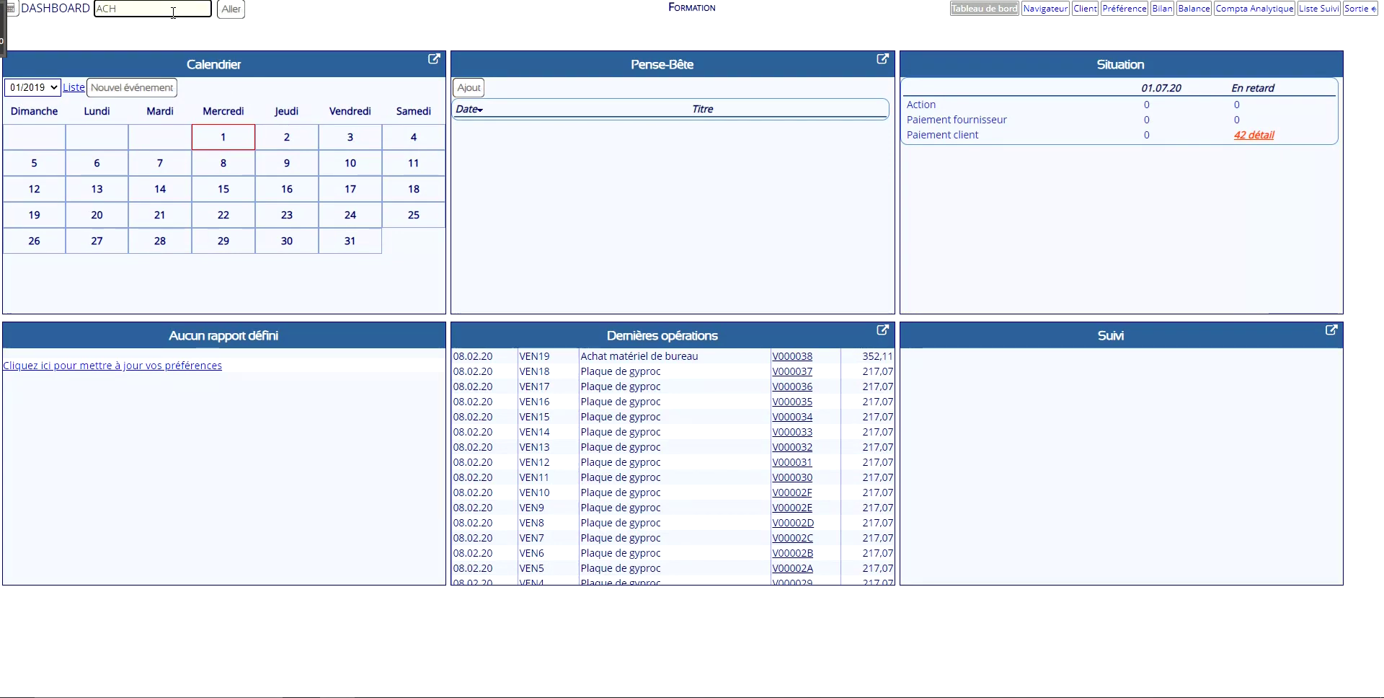
click(1045, 8)
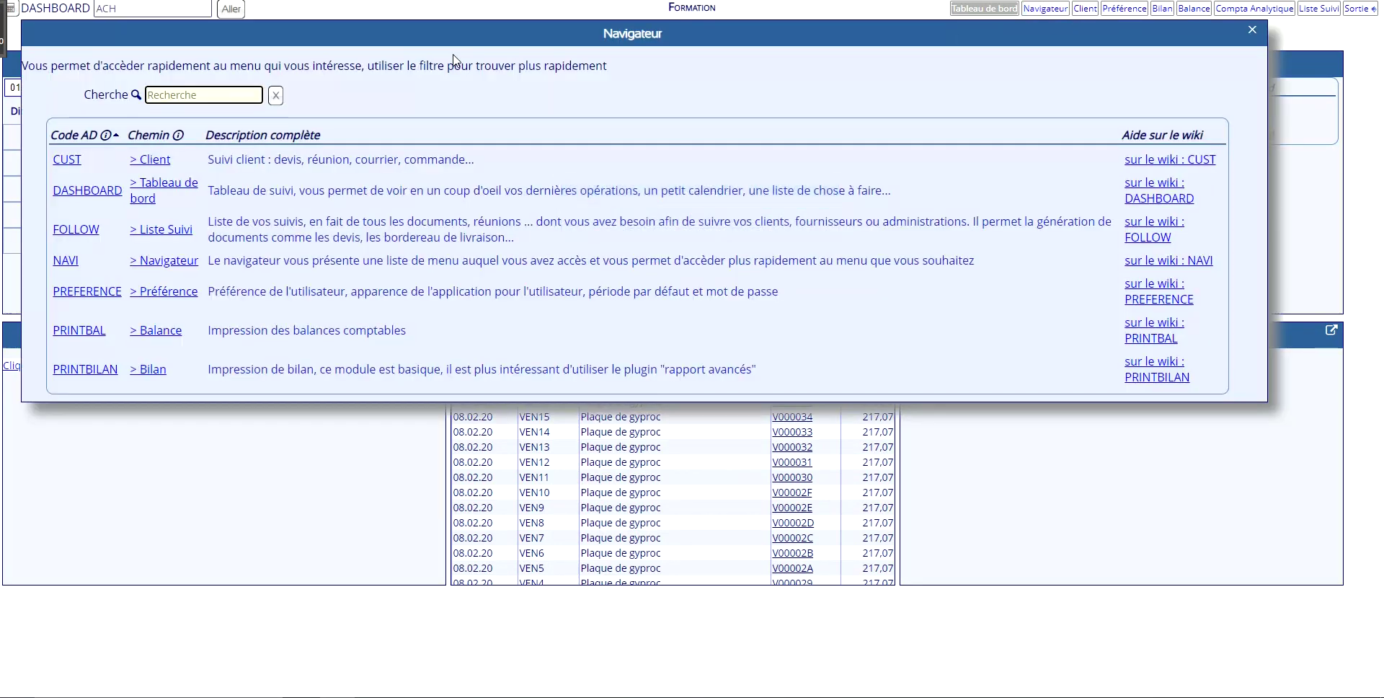
text(ACH)
key(BackSpace)
key(BackSpace)
key(BackSpace)
text(PA)
key(BackSpace)
key(BackSpace)
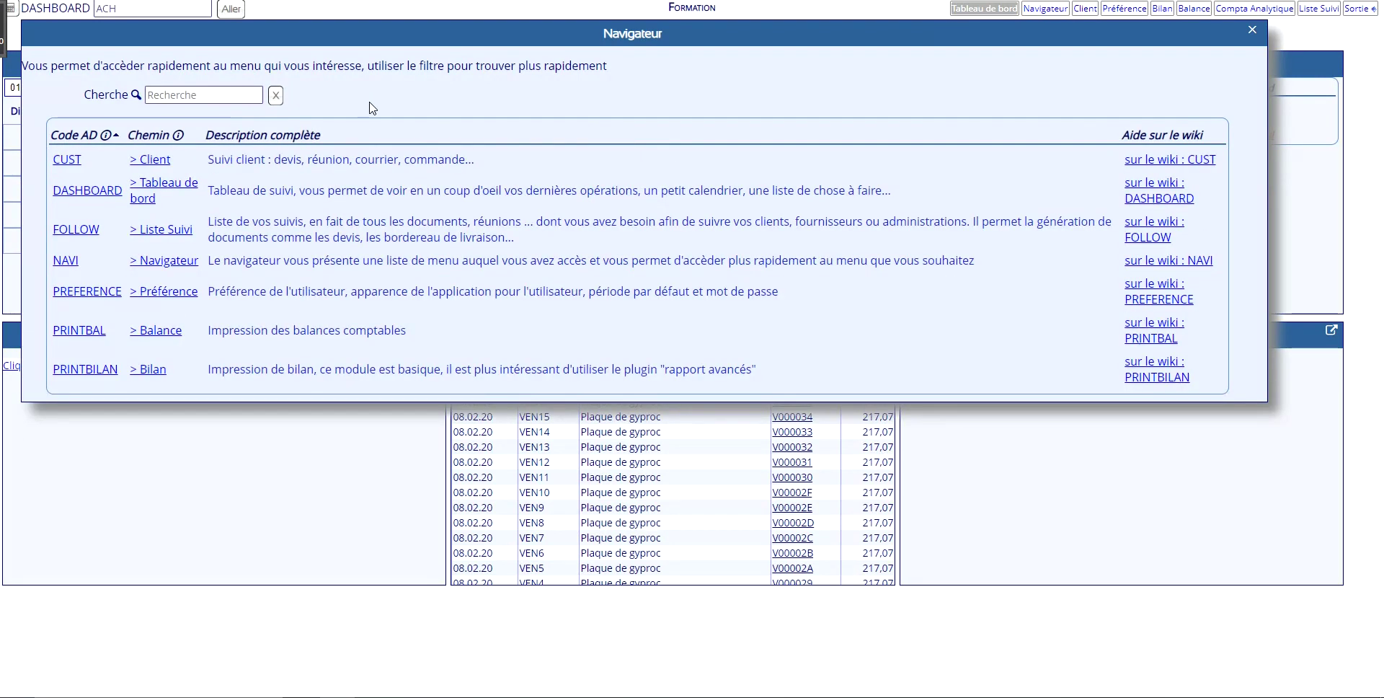
click(1251, 29)
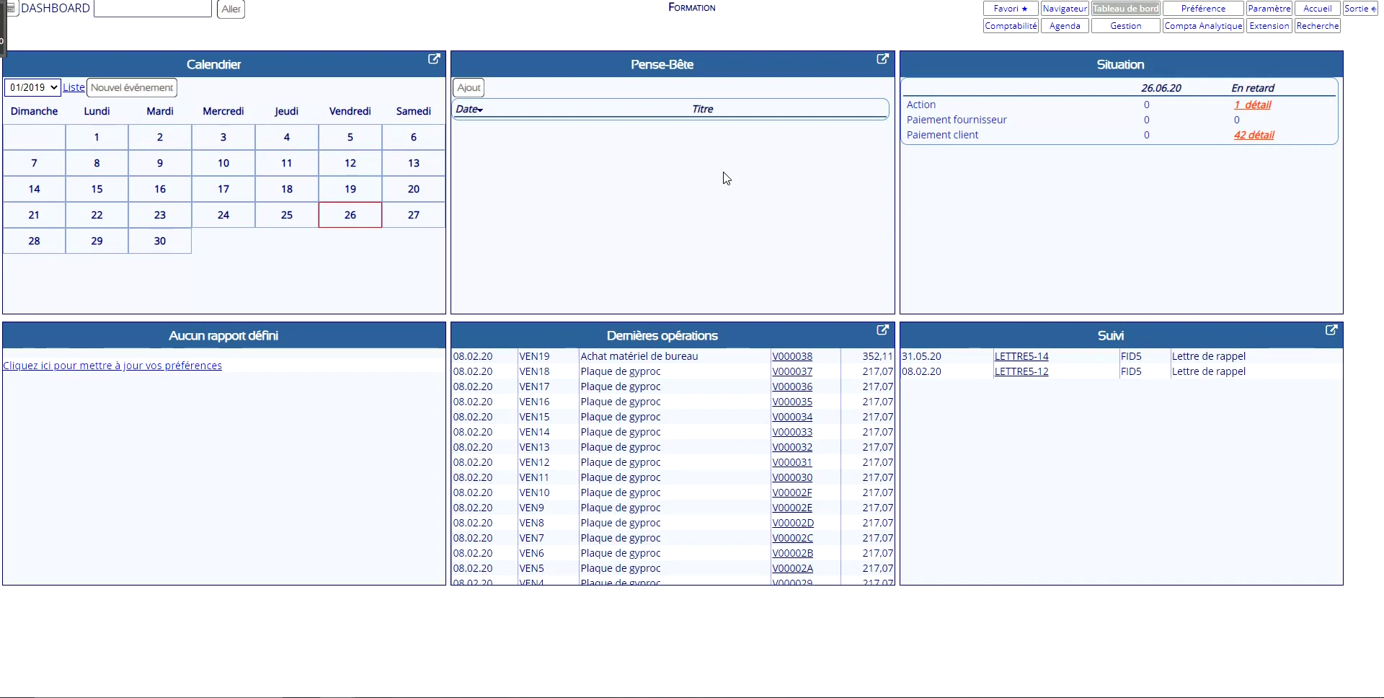
From the full-menu dashboard, go to the document category settings page PARAM/DIVPARM/CFGCATDOC.
click(170, 9)
text(CF)
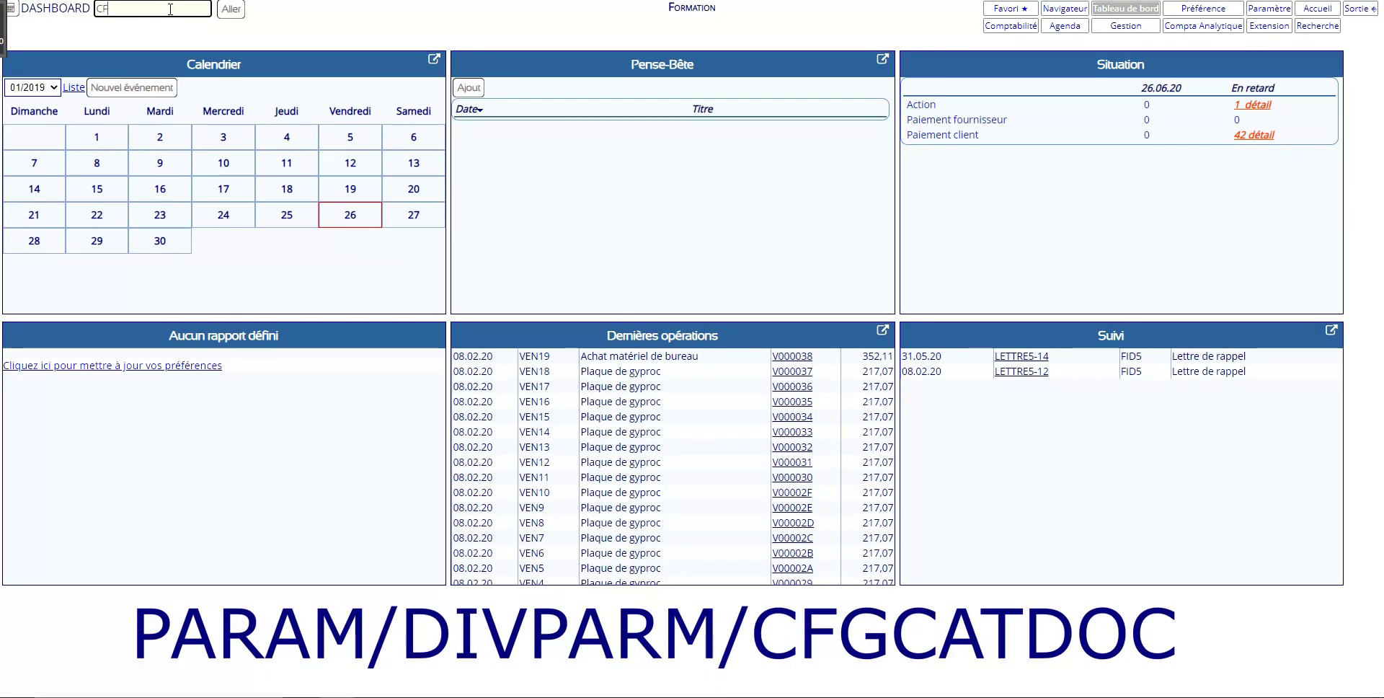
text(GCATDOC)
click(222, 10)
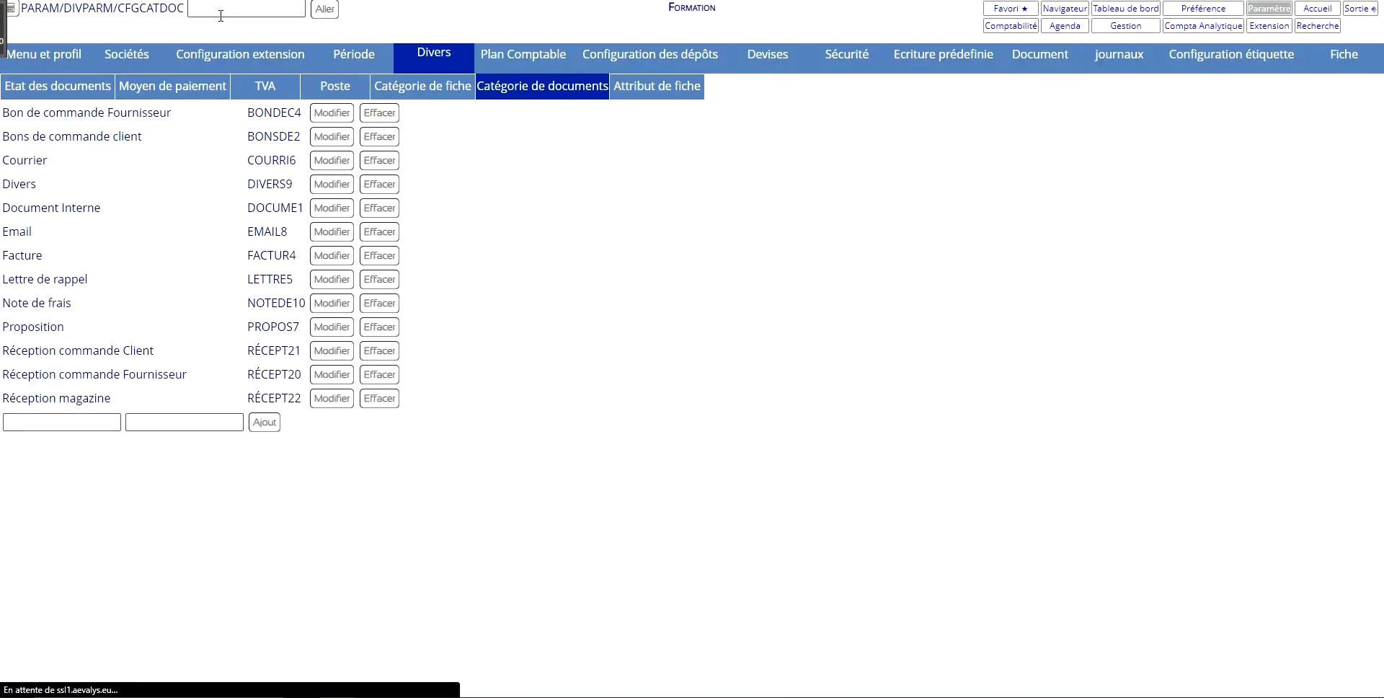
Add a document category named TEST with the prefix TEST.
click(266, 422)
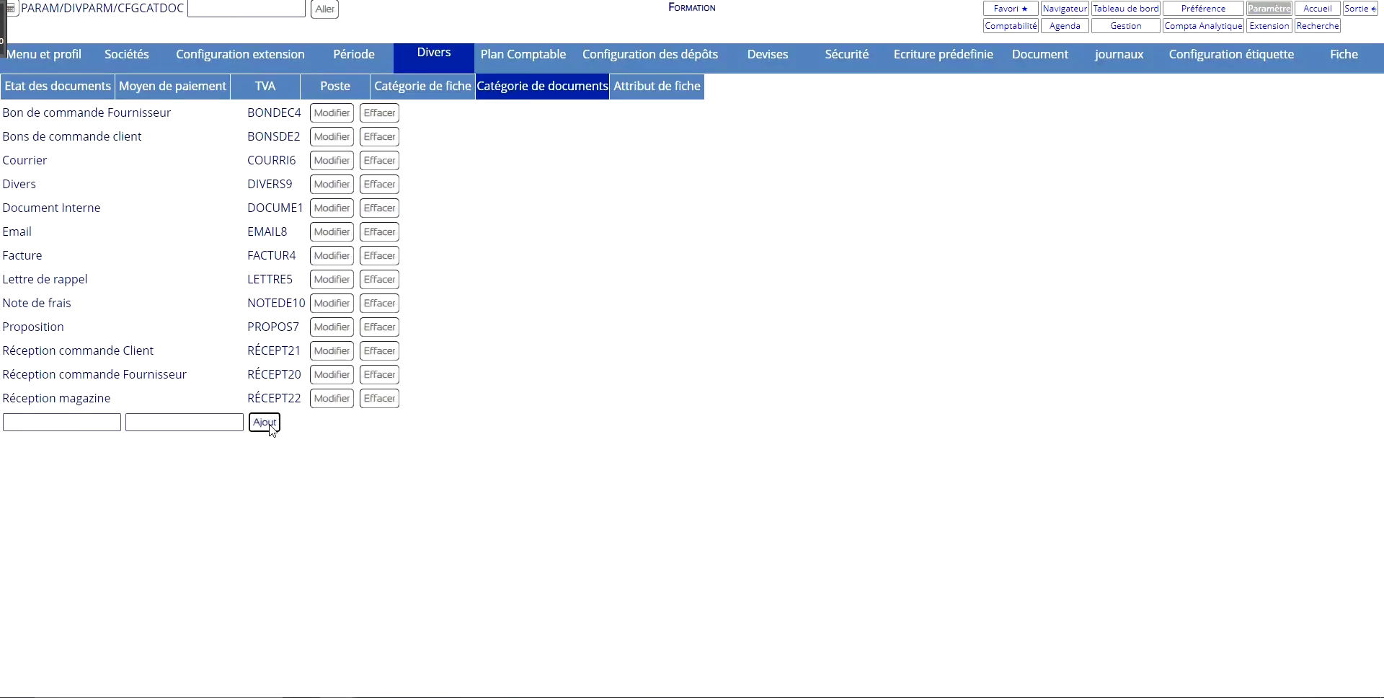
click(98, 418)
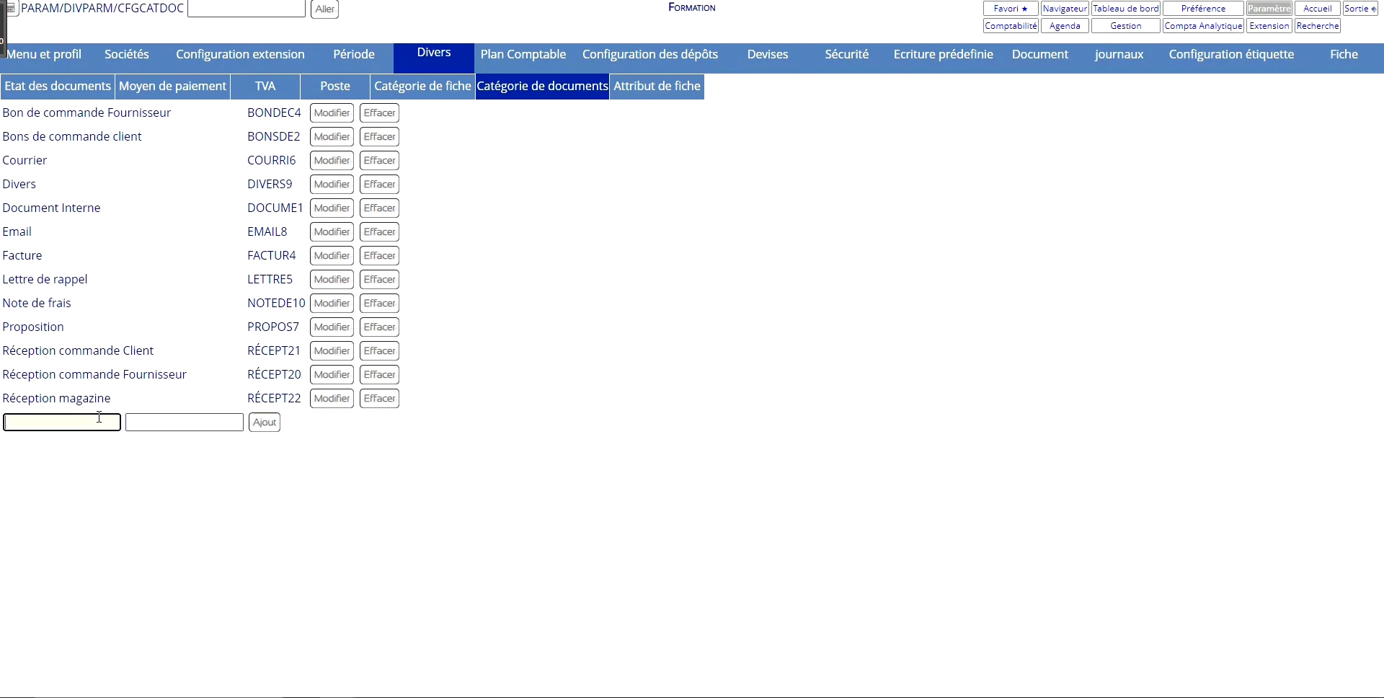
key(Tab)
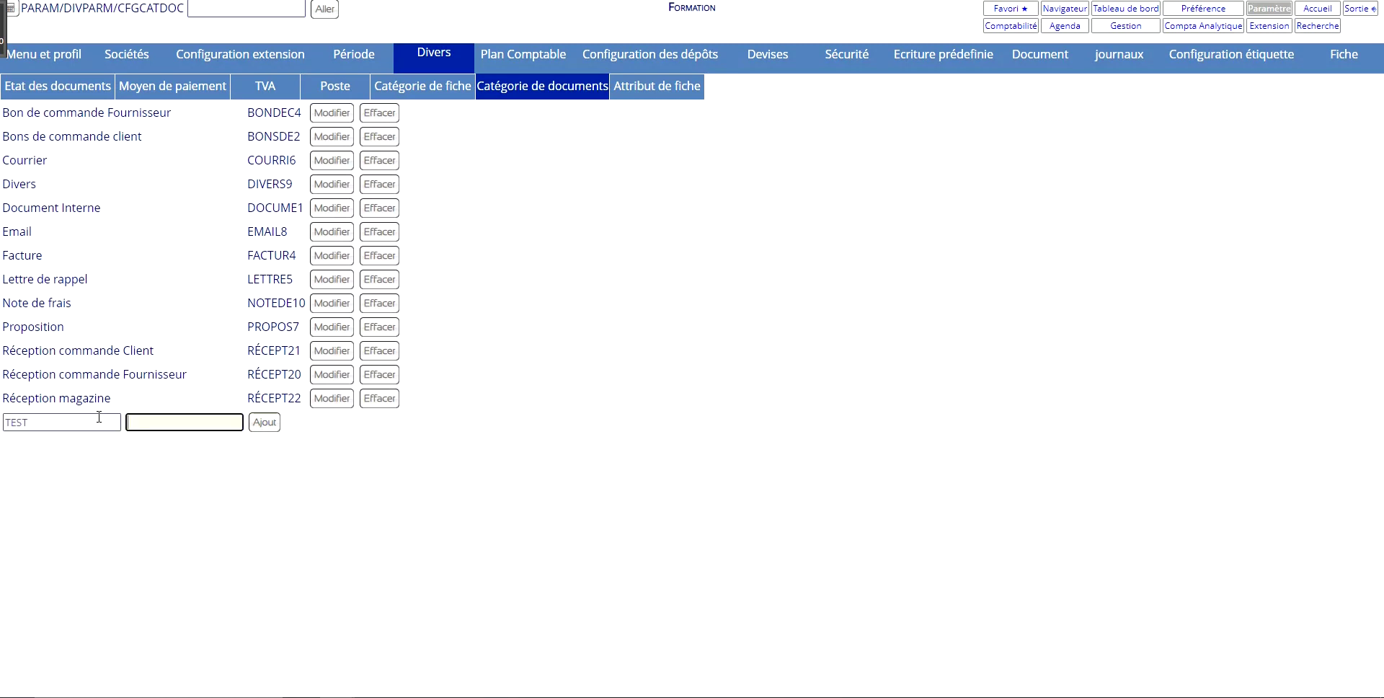
click(265, 422)
Go to the follow-up document list GESTION/FOLLOW.
click(215, 8)
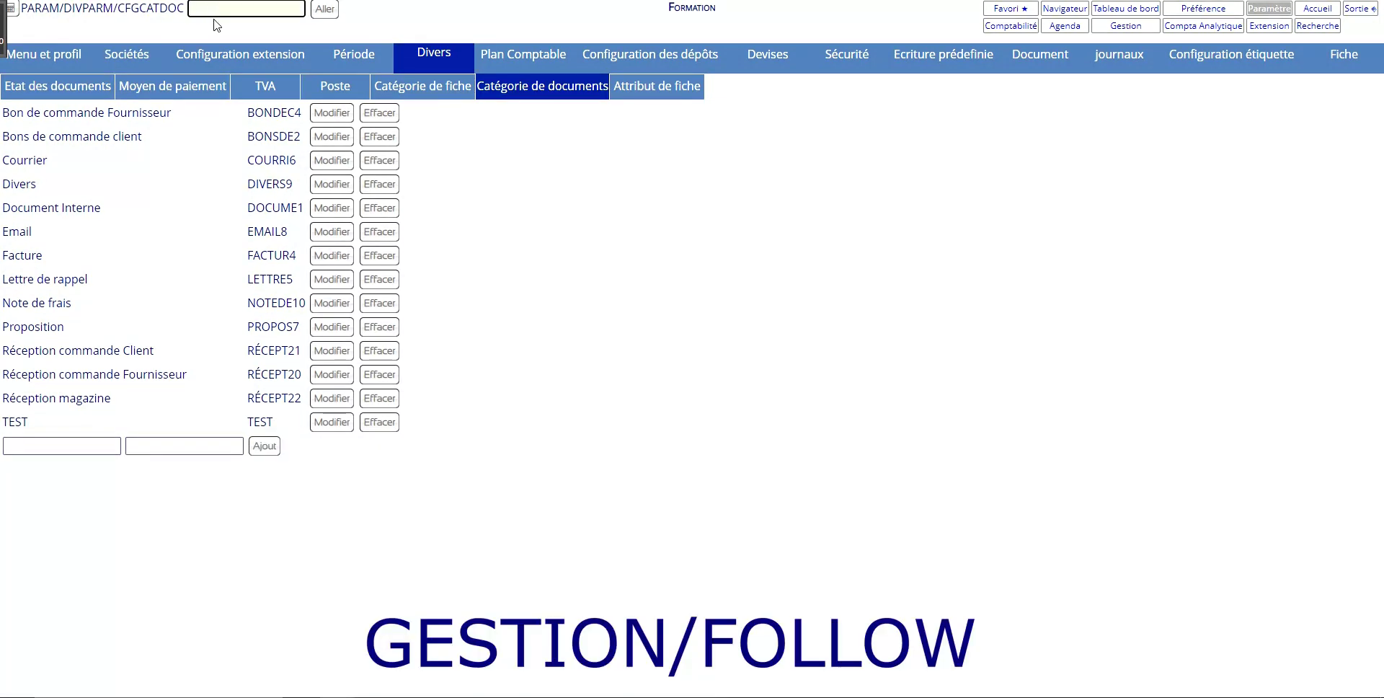
text(follow)
click(214, 26)
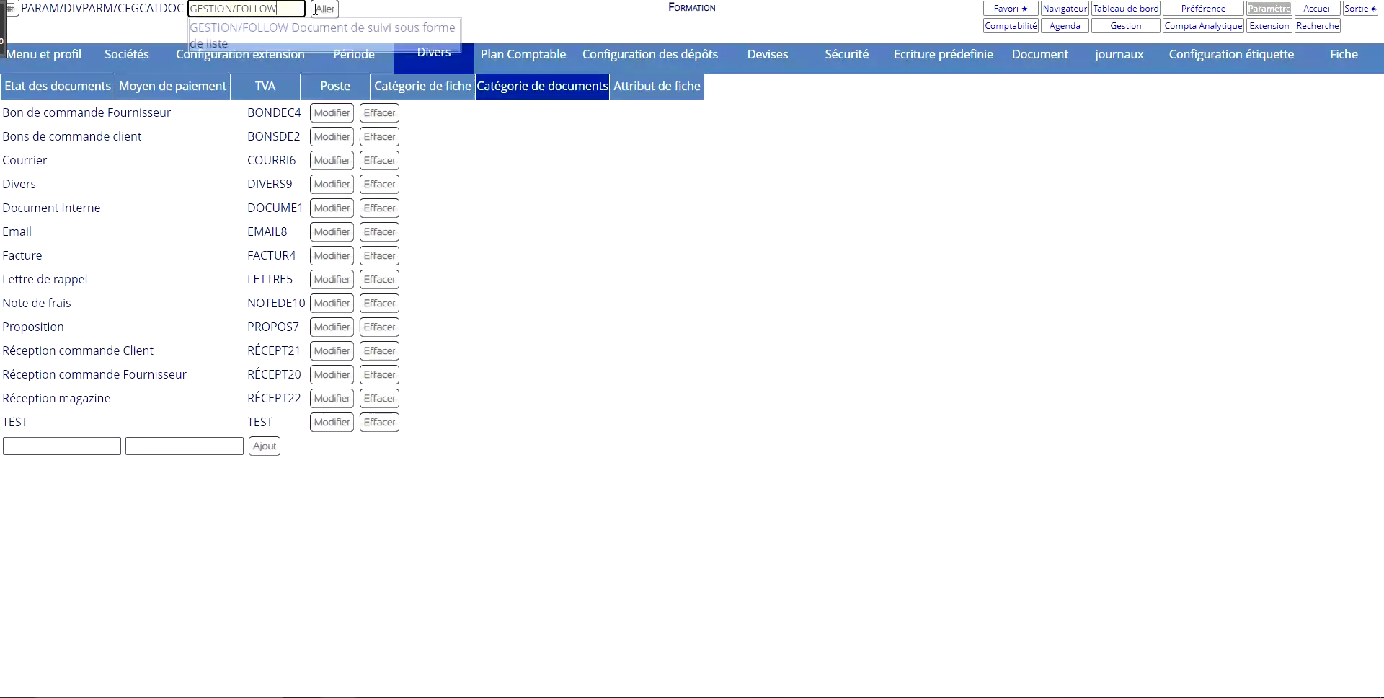
click(326, 9)
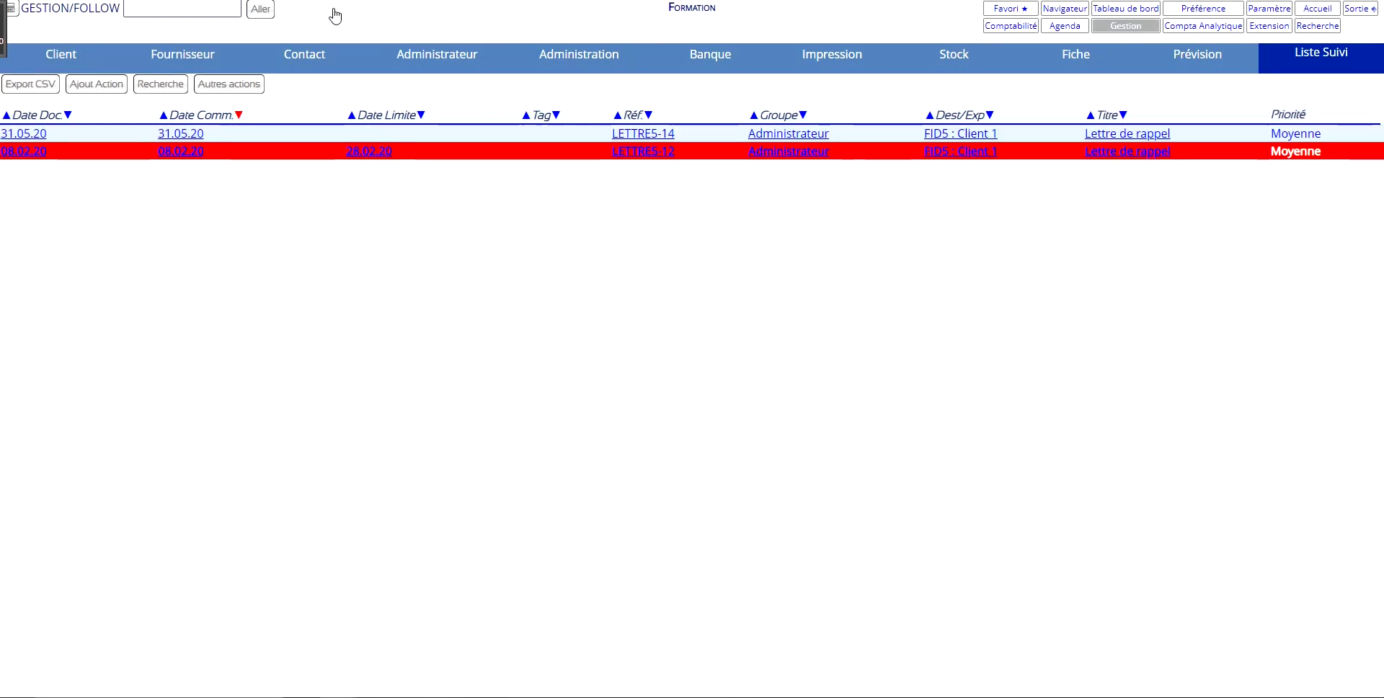
Add a follow-up action of type TEST with BLANKE1 as recipient and save it.
click(115, 86)
click(189, 130)
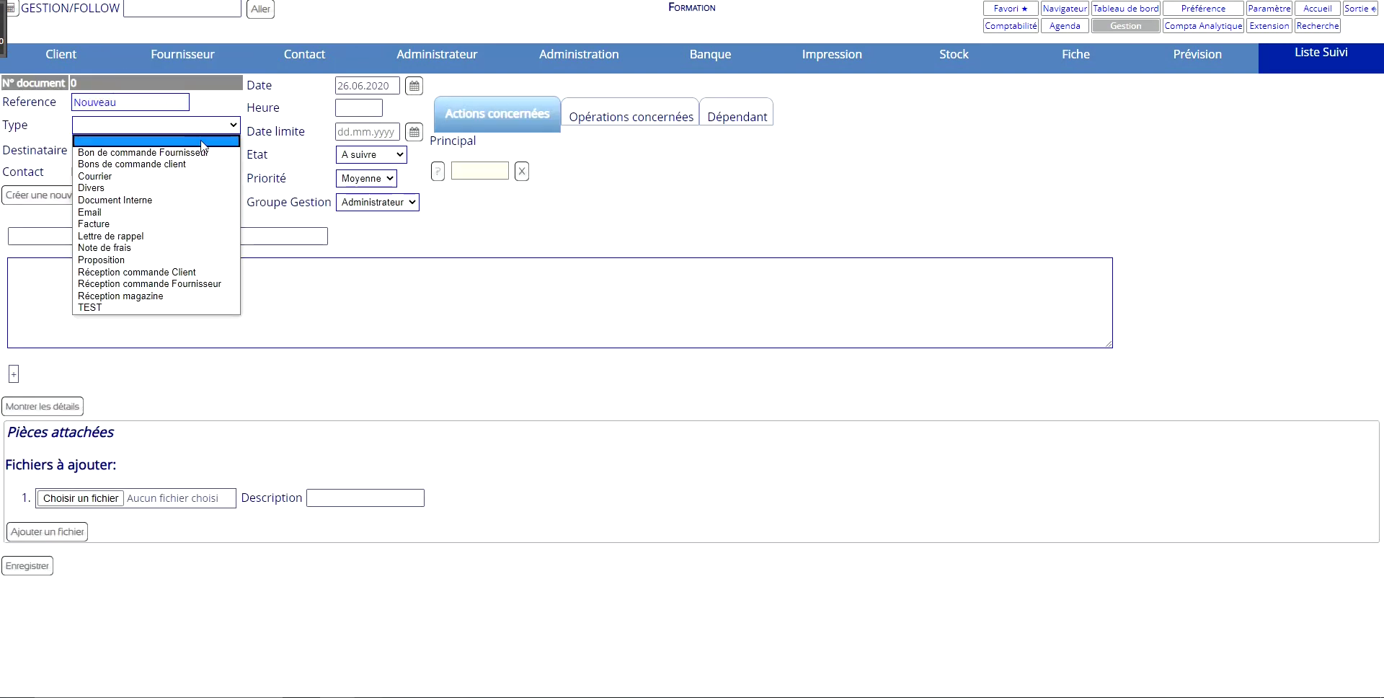
click(100, 308)
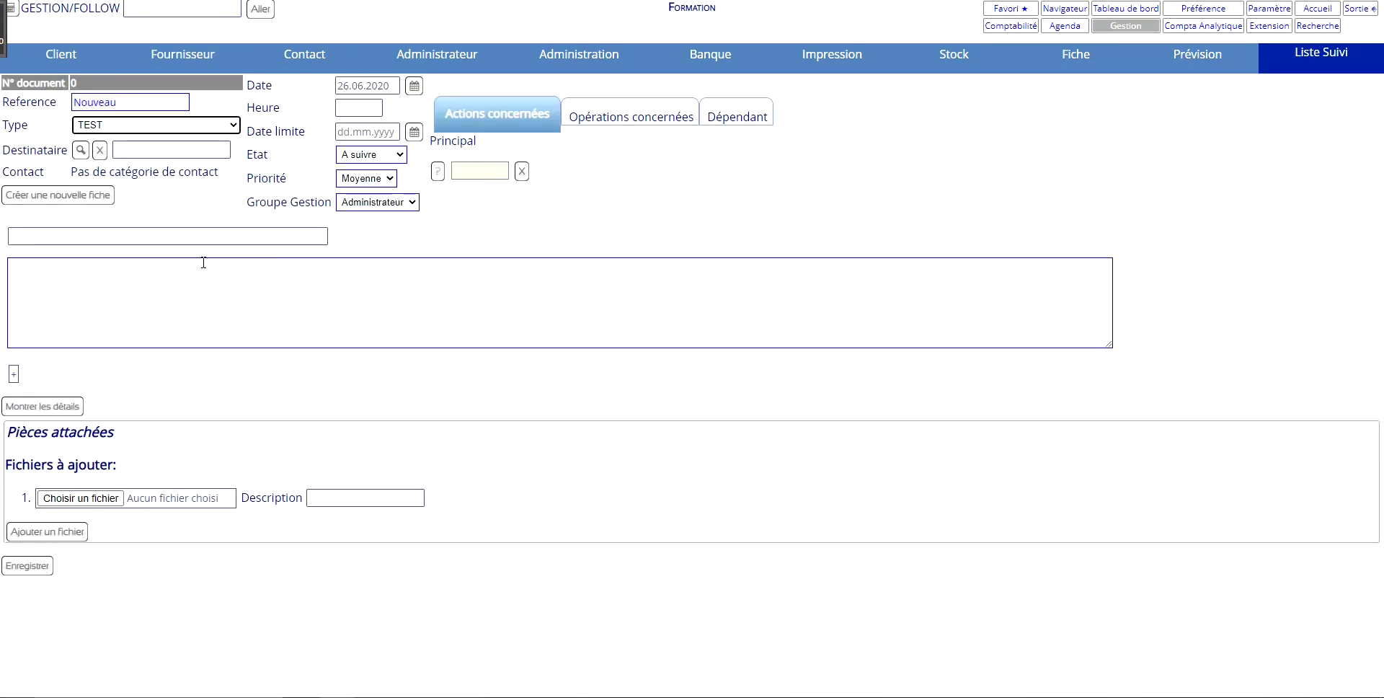
click(80, 150)
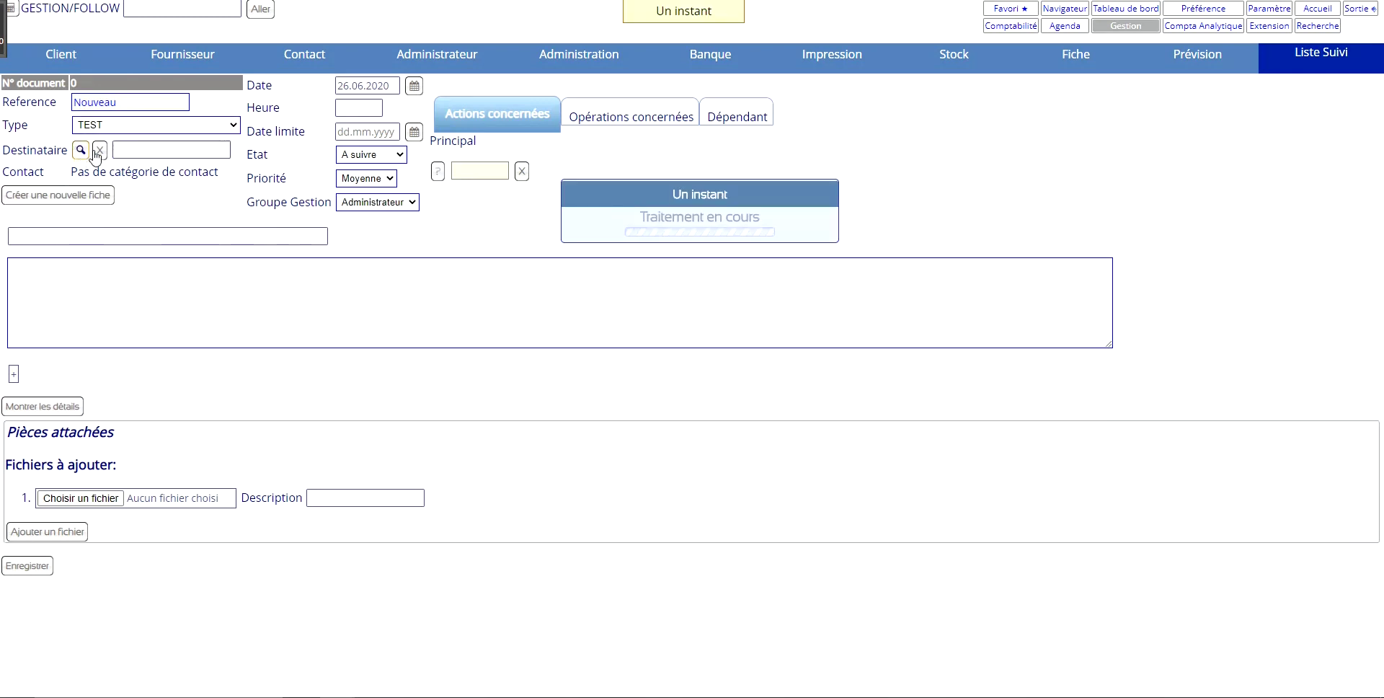
click(123, 154)
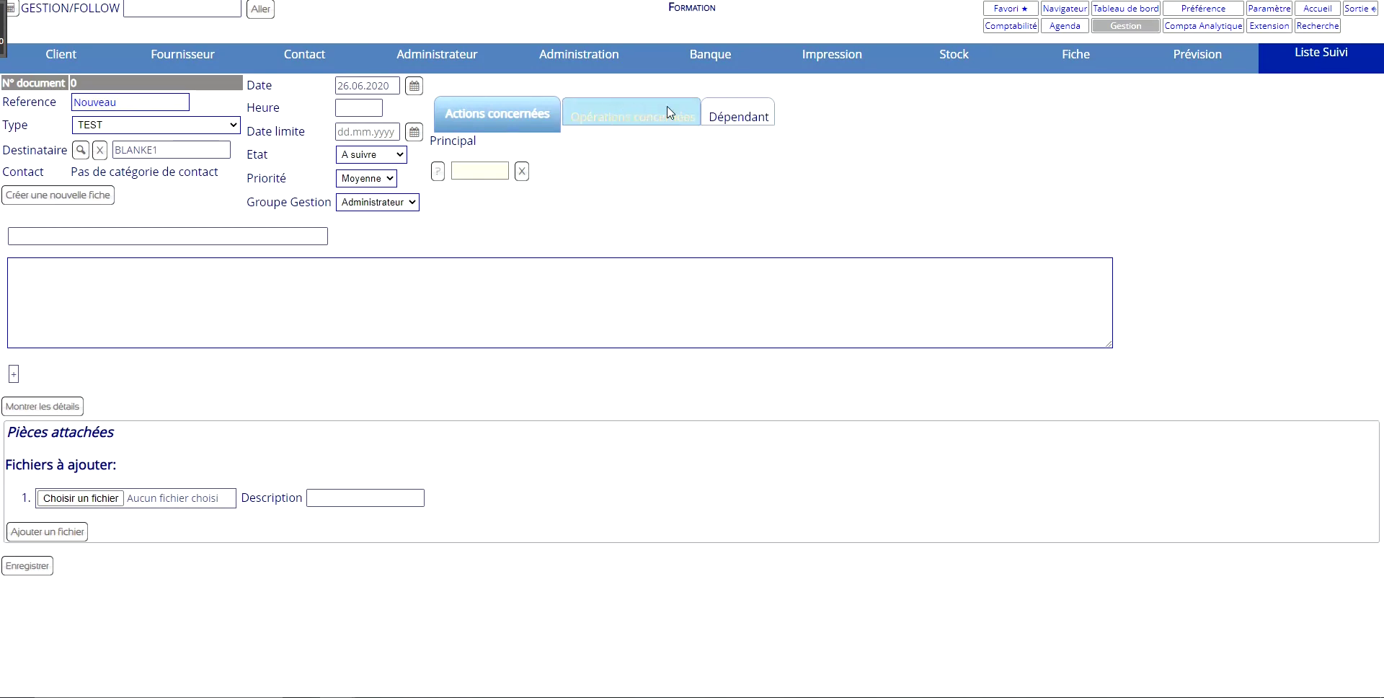
click(93, 496)
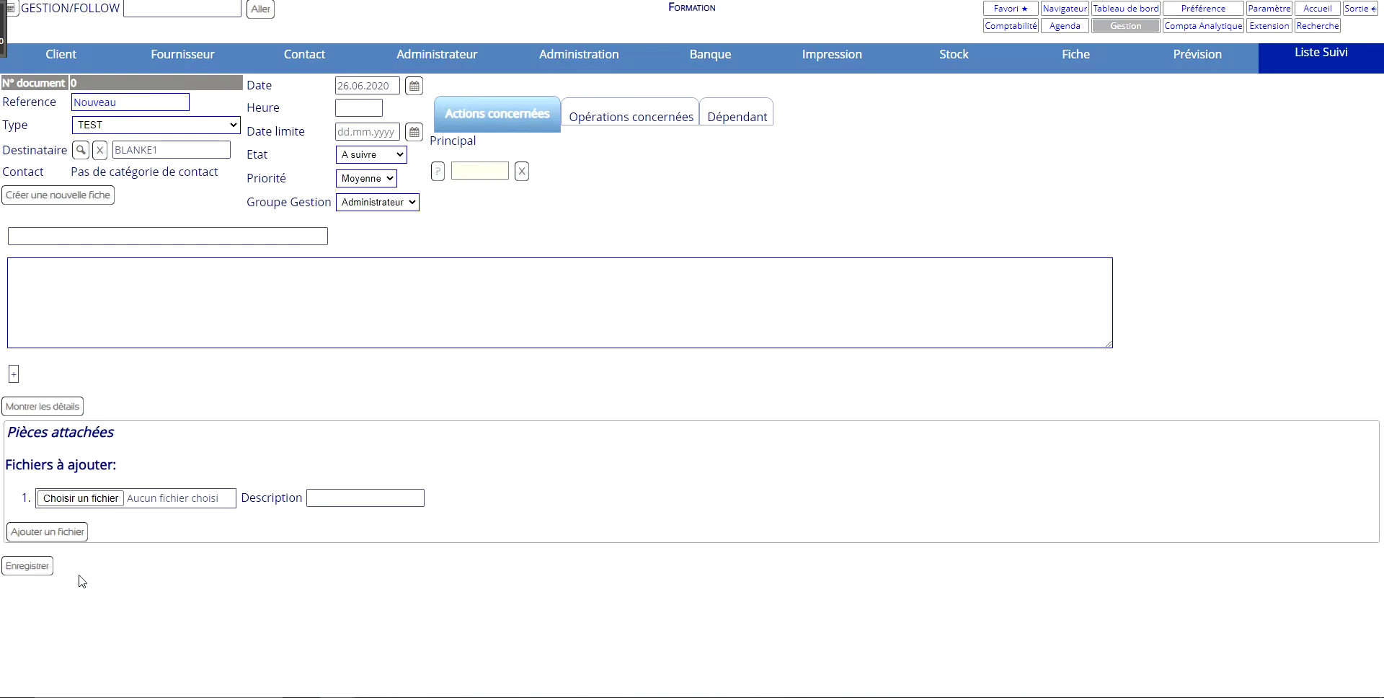
click(48, 568)
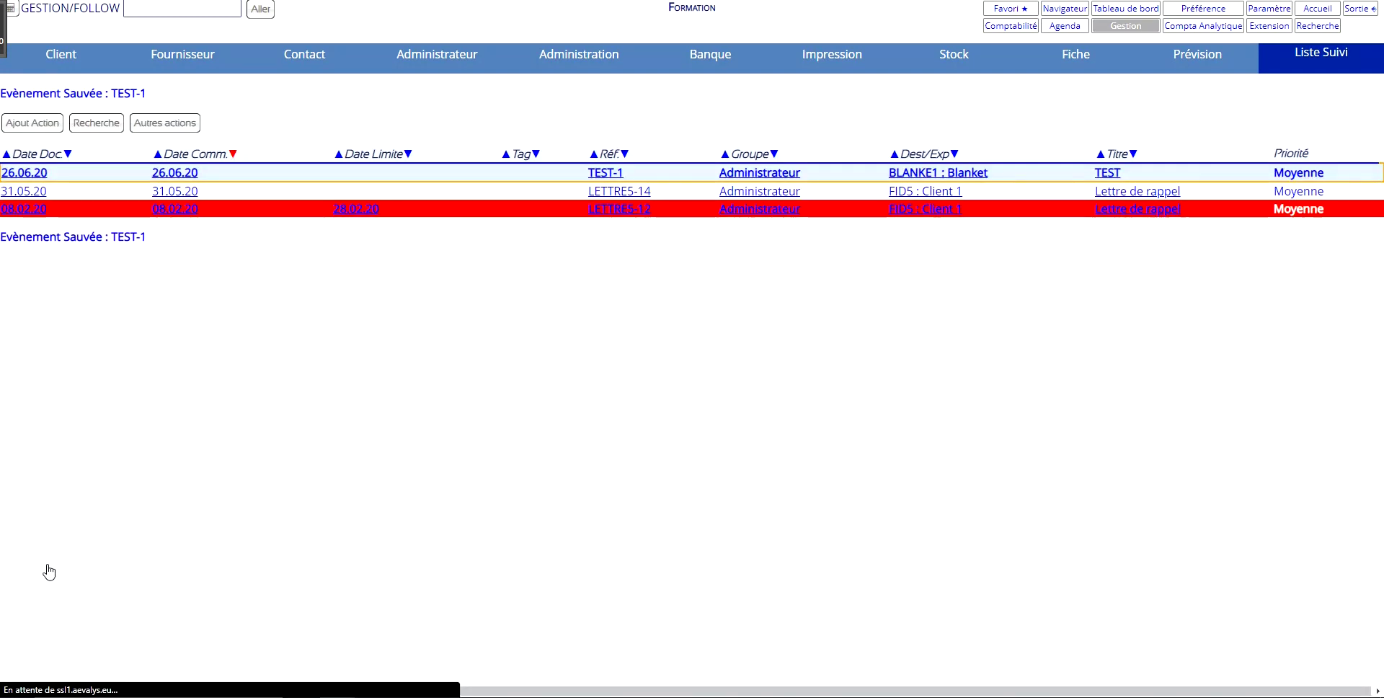